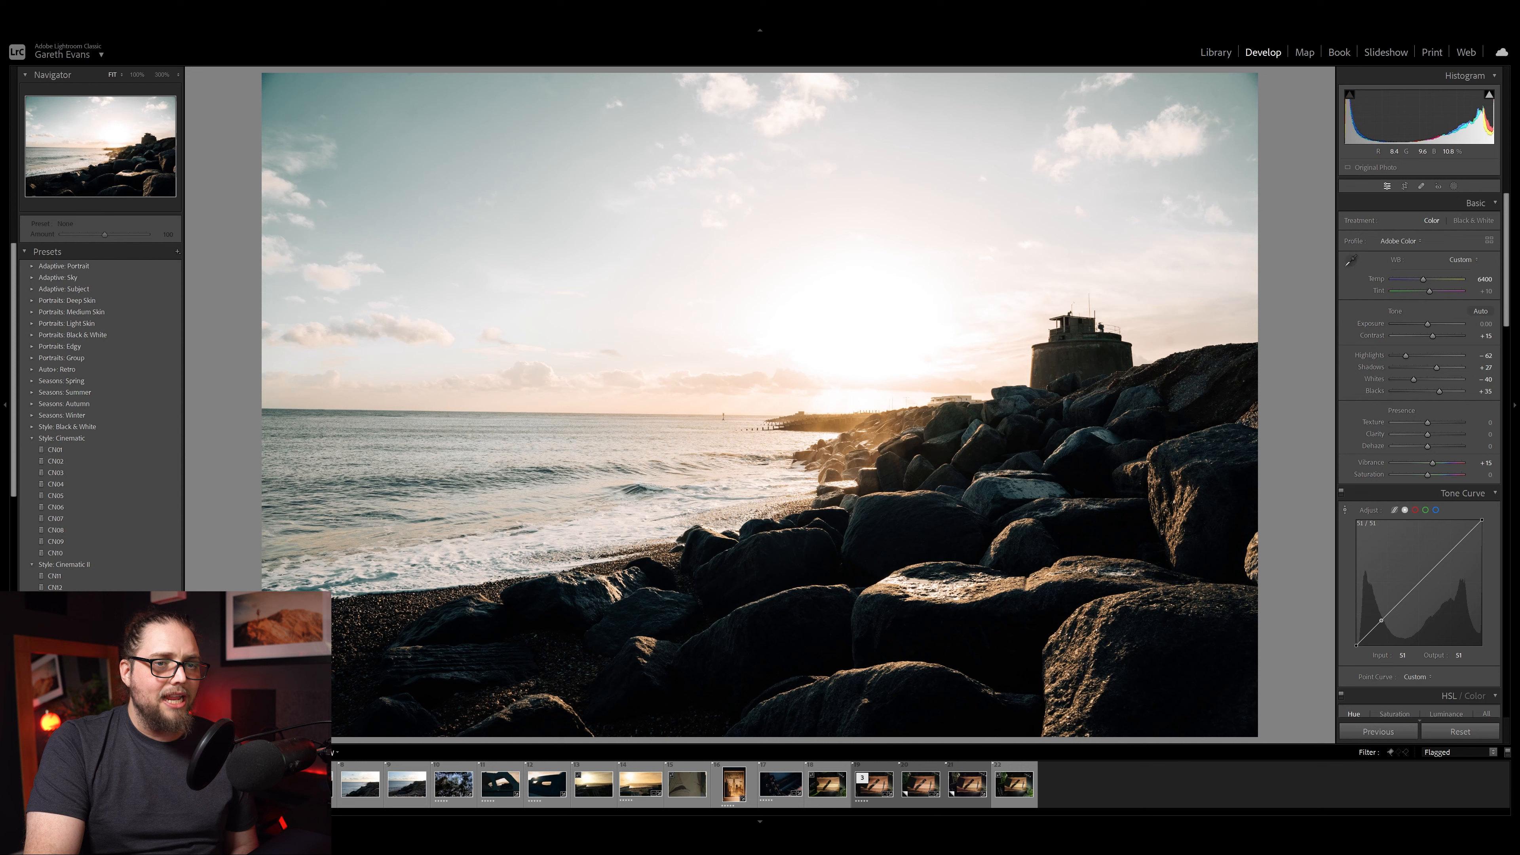
Try lifting the shadows on the foreground rocks from the photo with the tone curve's targeted adjustment, and undo it.
drag(909, 676, 910, 648)
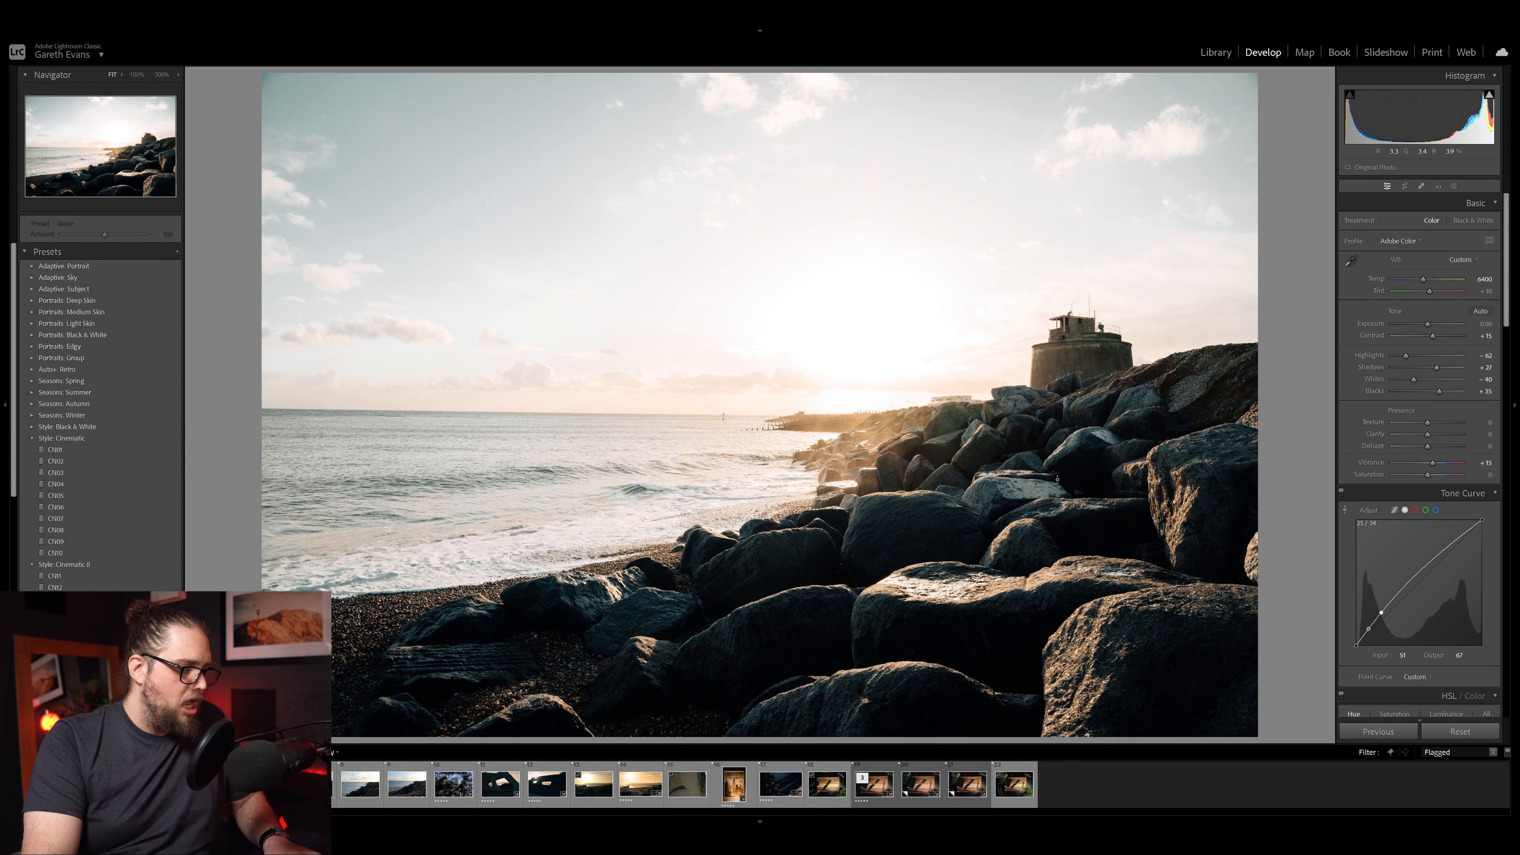
key(ctrl+z)
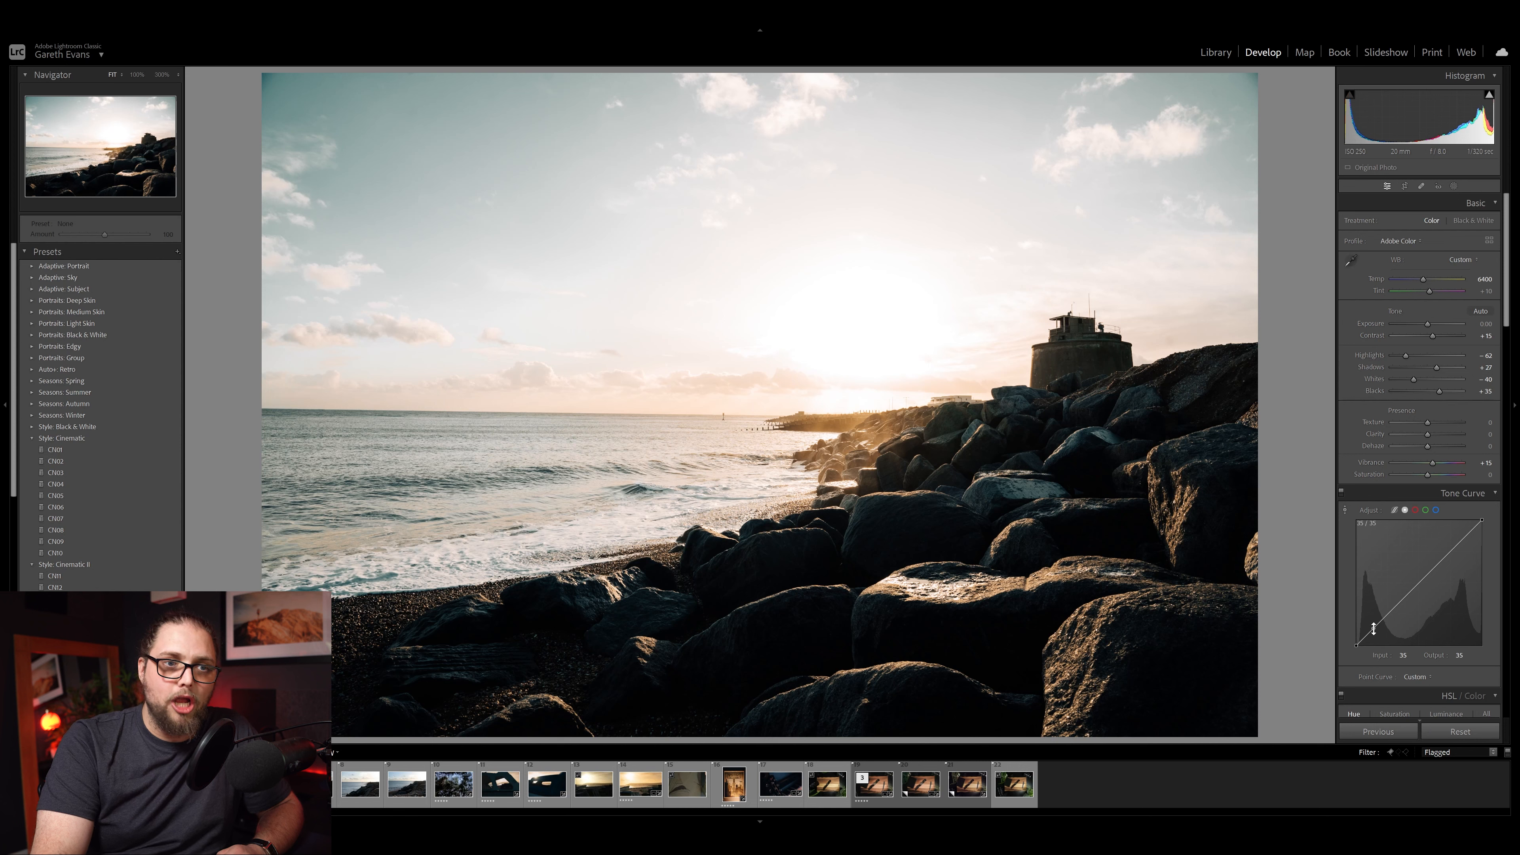
Shape the point tone curve by lowering the highlights around the sun, lifting the shadow point to output 43, and nudging down the midtone anchor.
drag(1375, 633, 1374, 634)
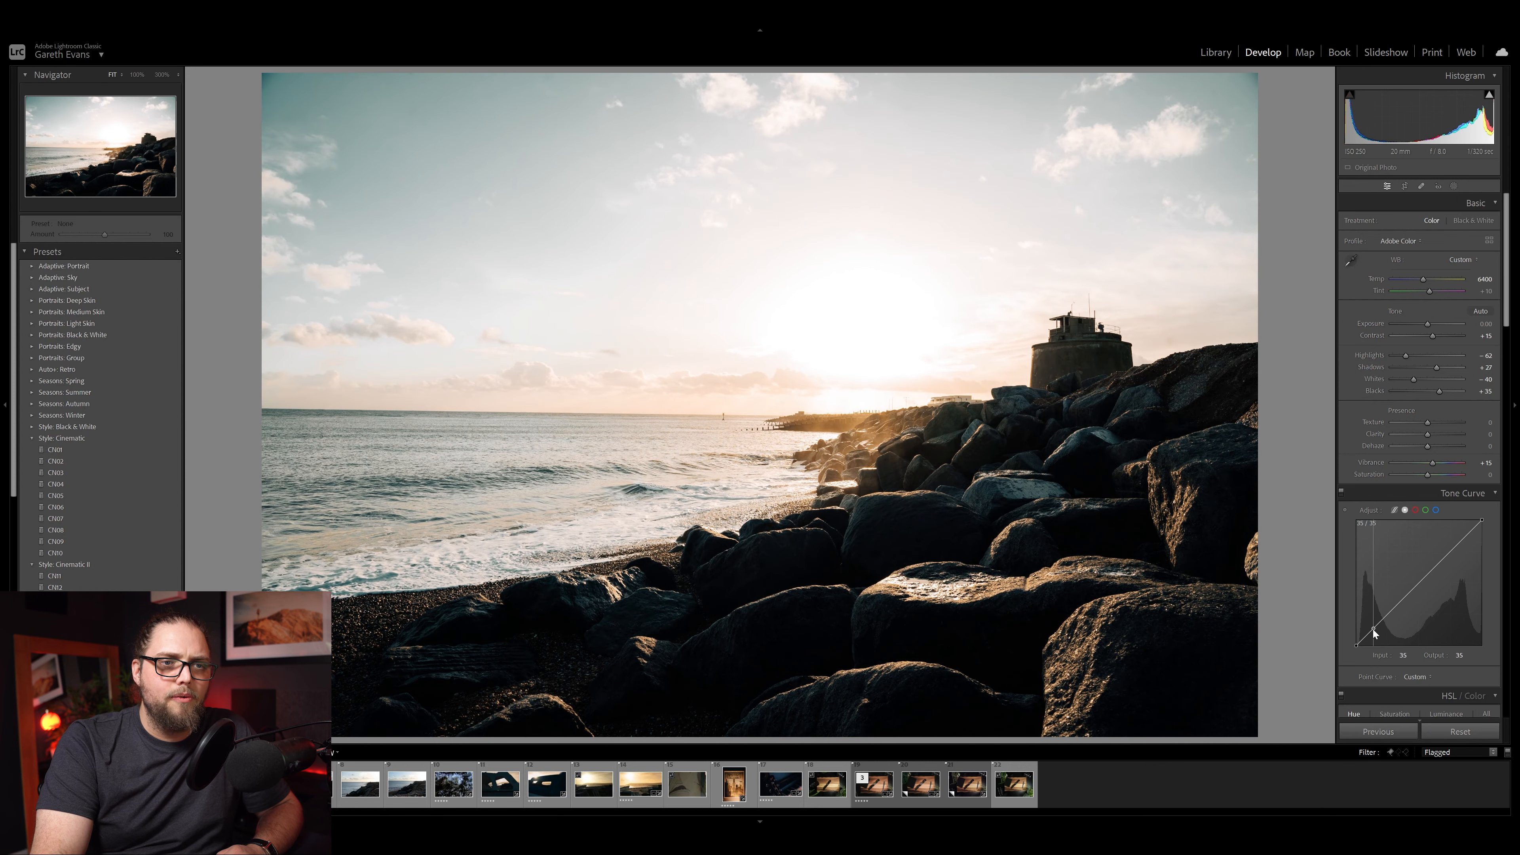
click(1345, 510)
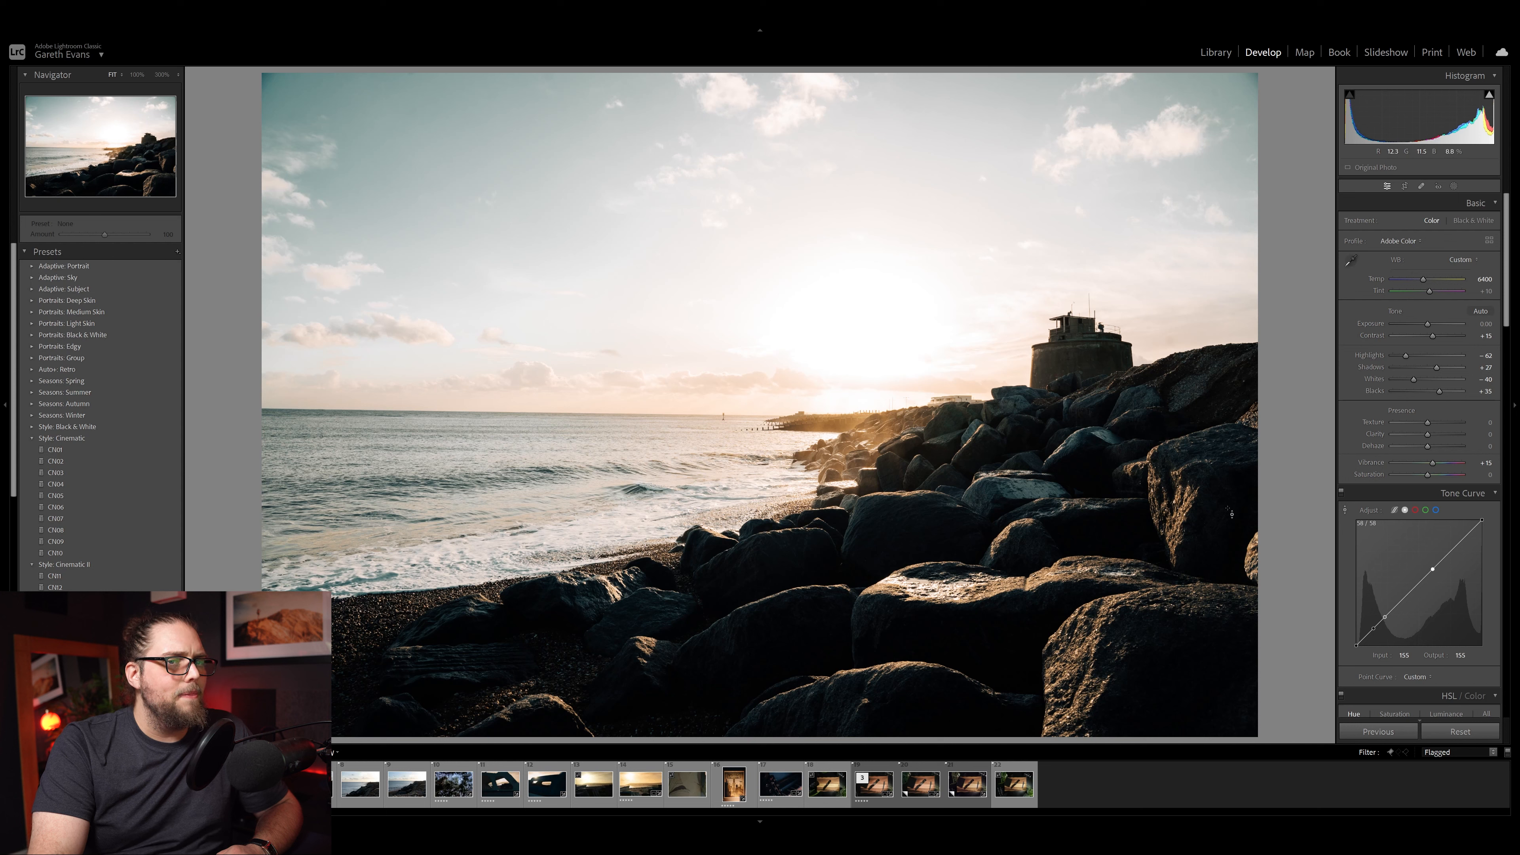
click(1345, 511)
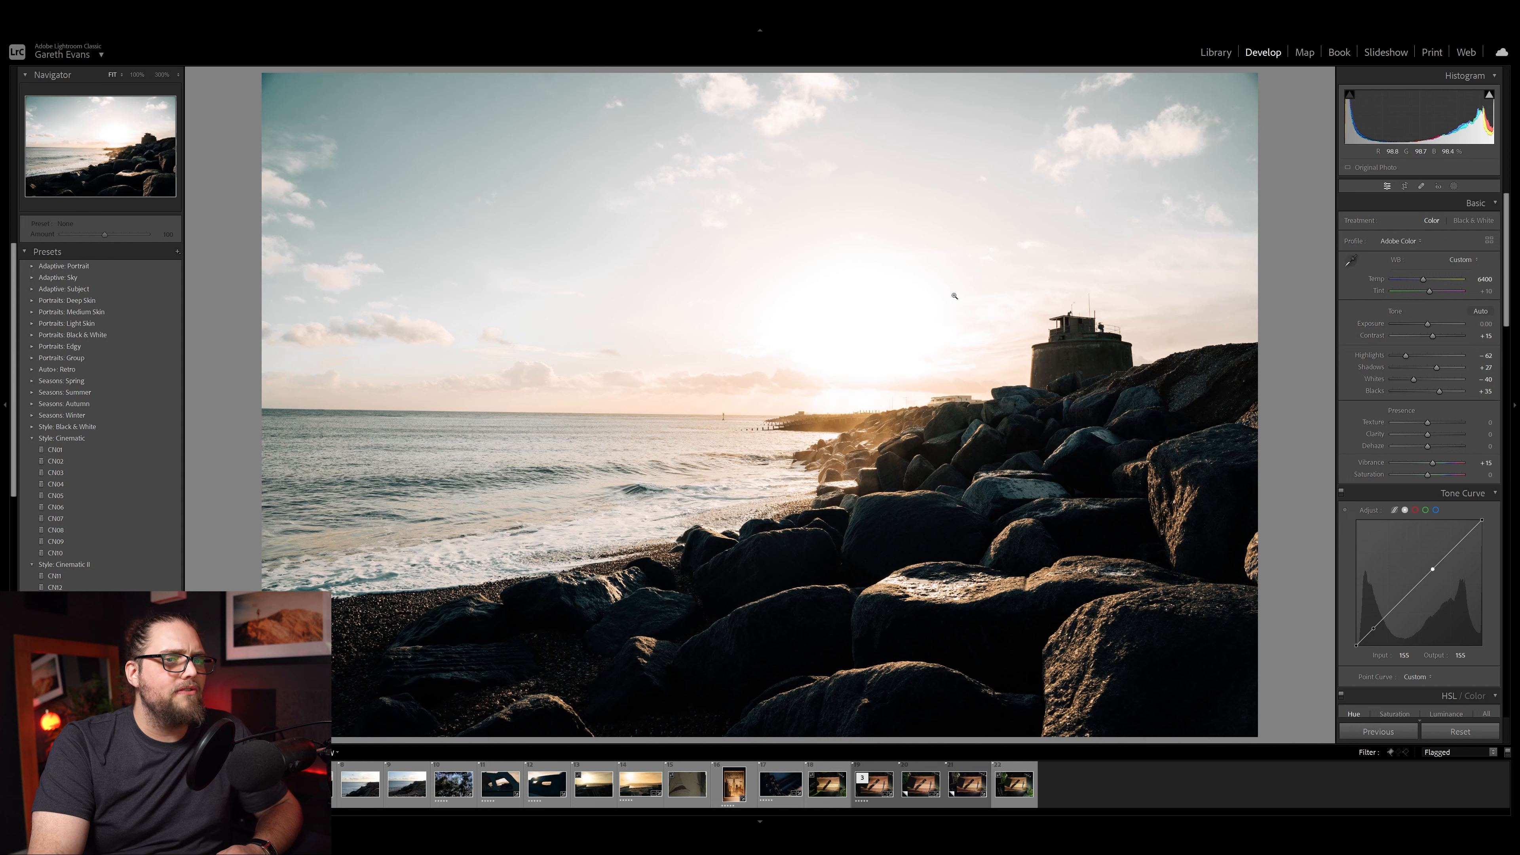
click(1345, 511)
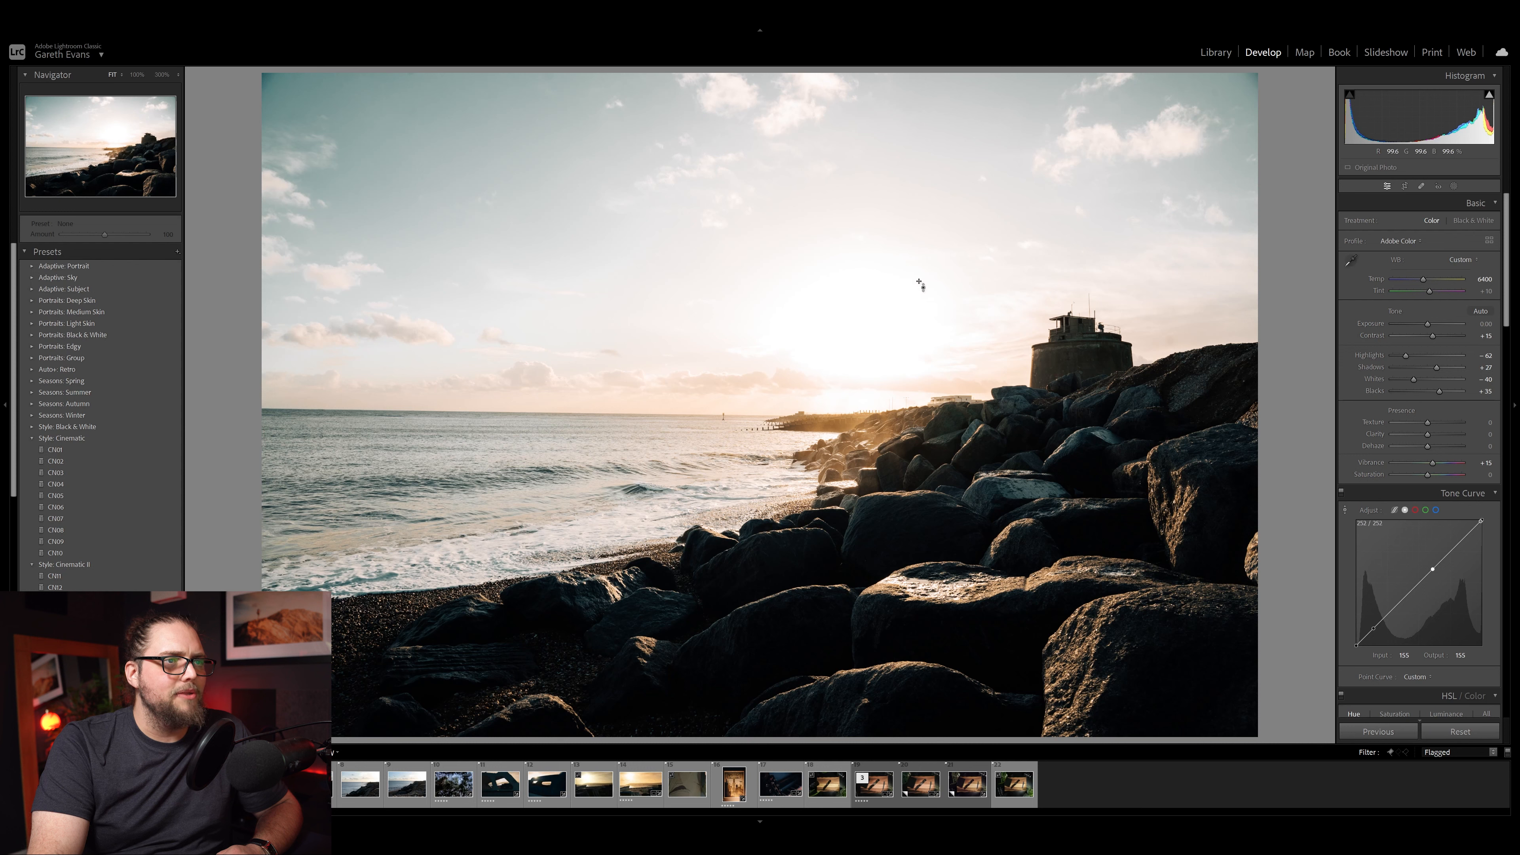
drag(868, 305, 868, 324)
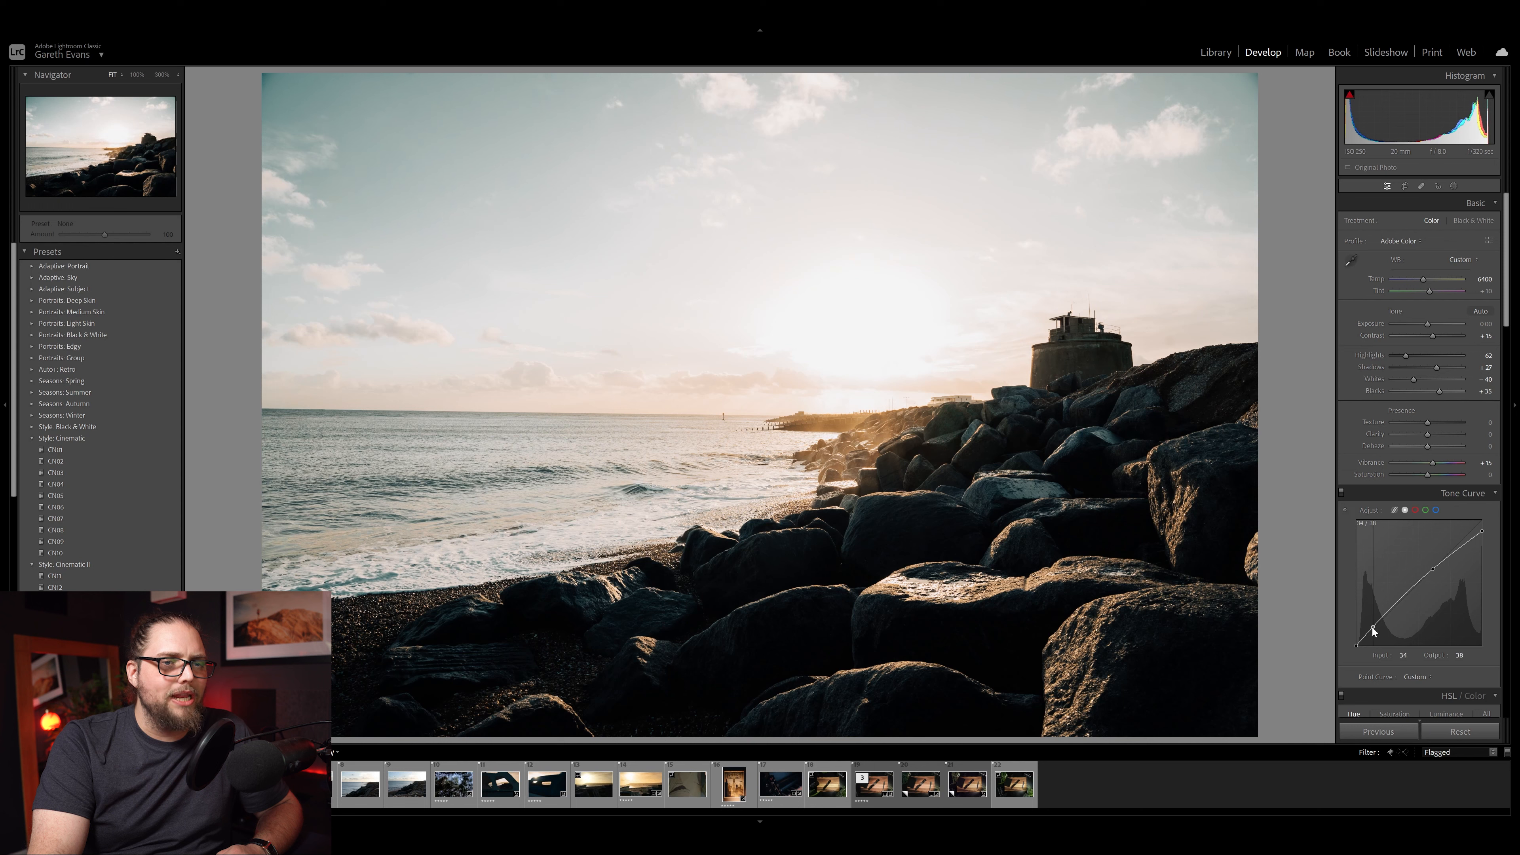
drag(1373, 628, 1372, 626)
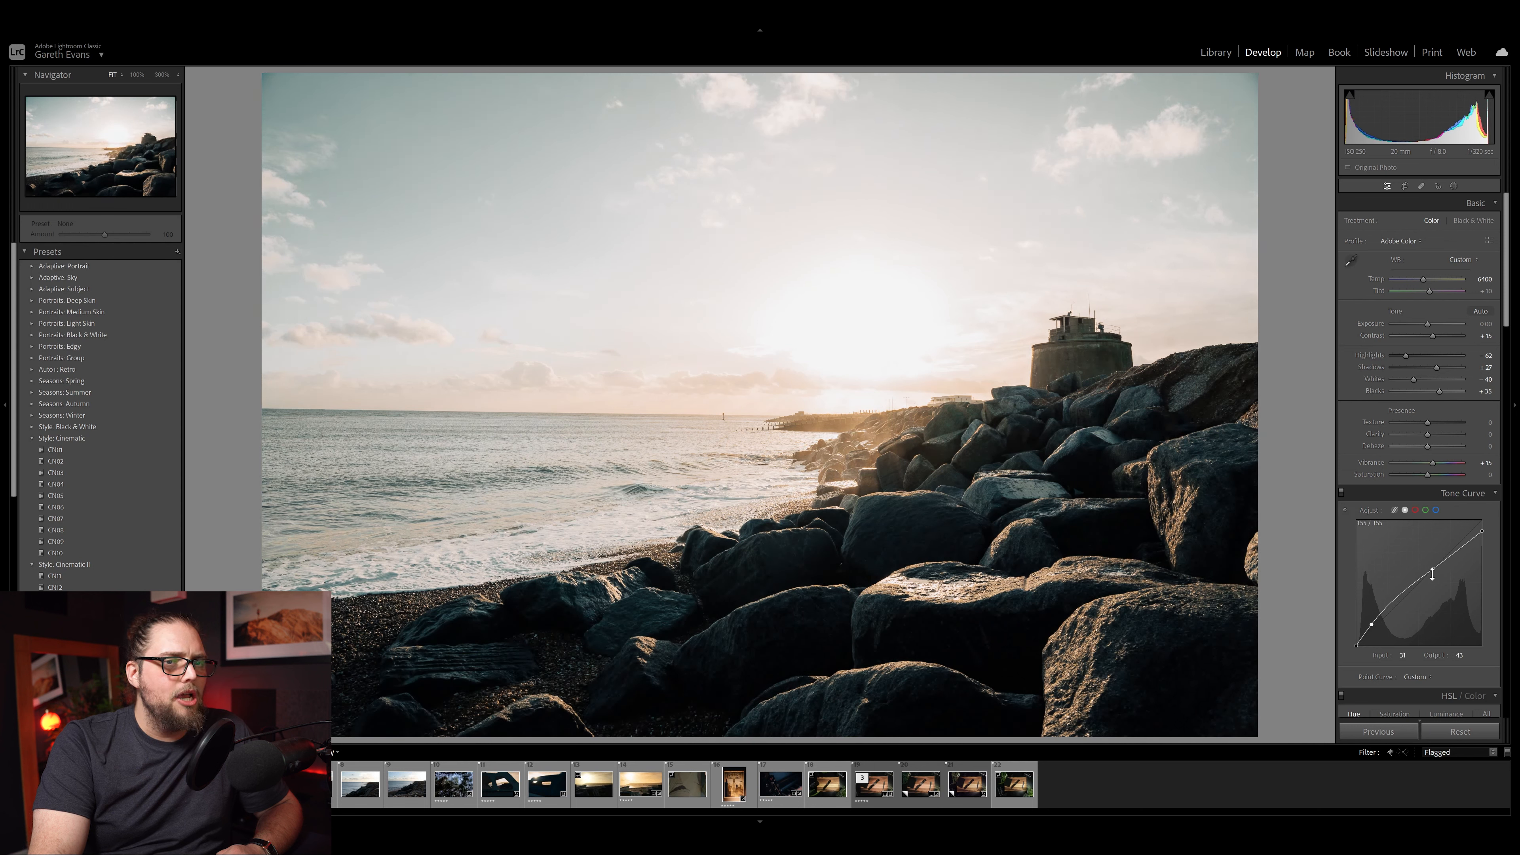
drag(1432, 569, 1432, 576)
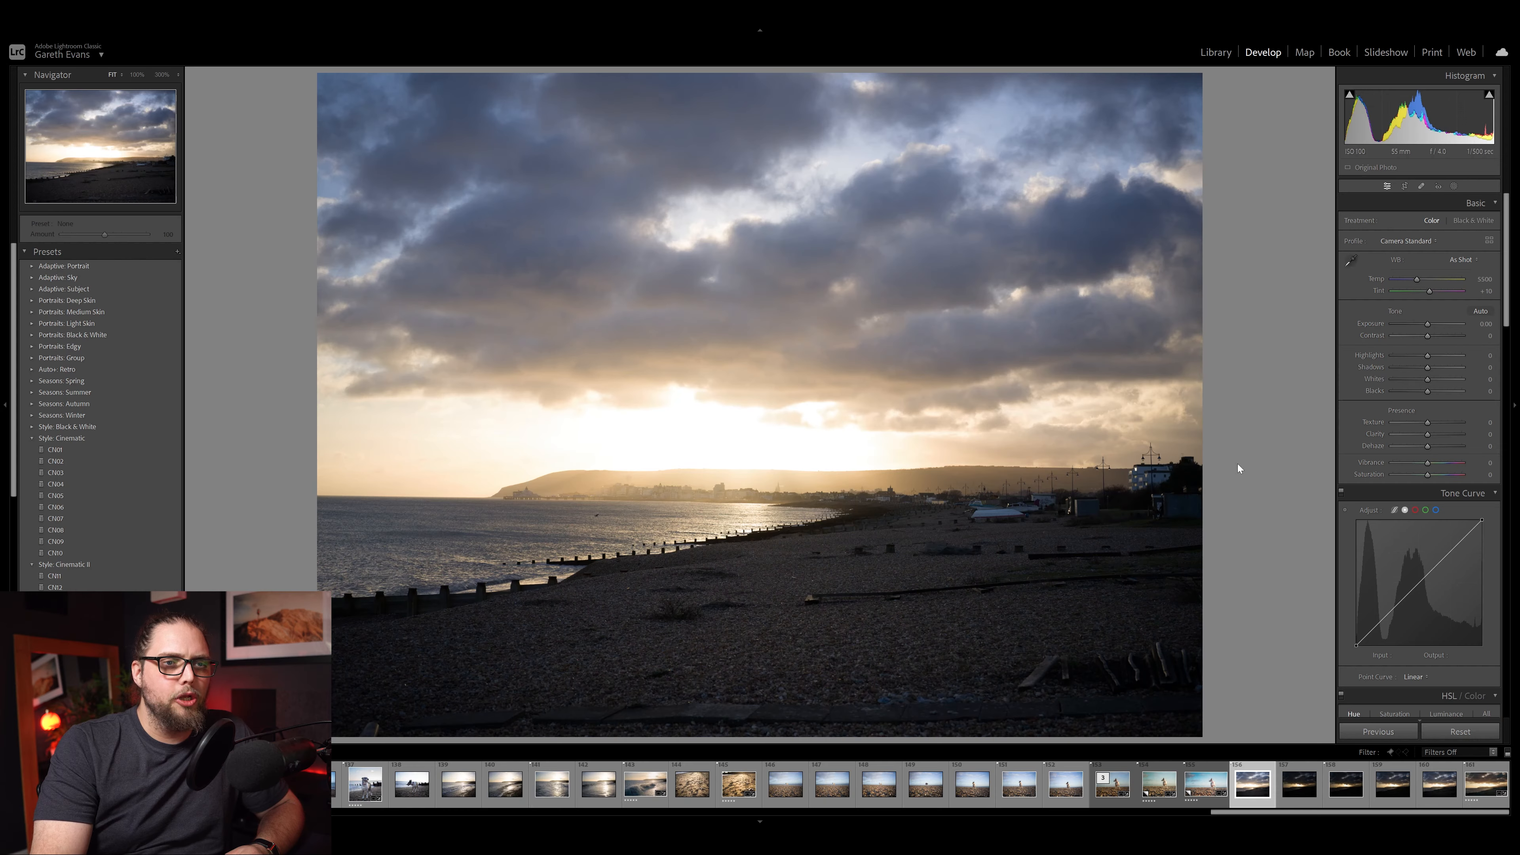
On the beach sunset photo, set Highlights to -42 and Shadows to +31 in the basic tone adjustments.
scroll(1344, 423, down, 6)
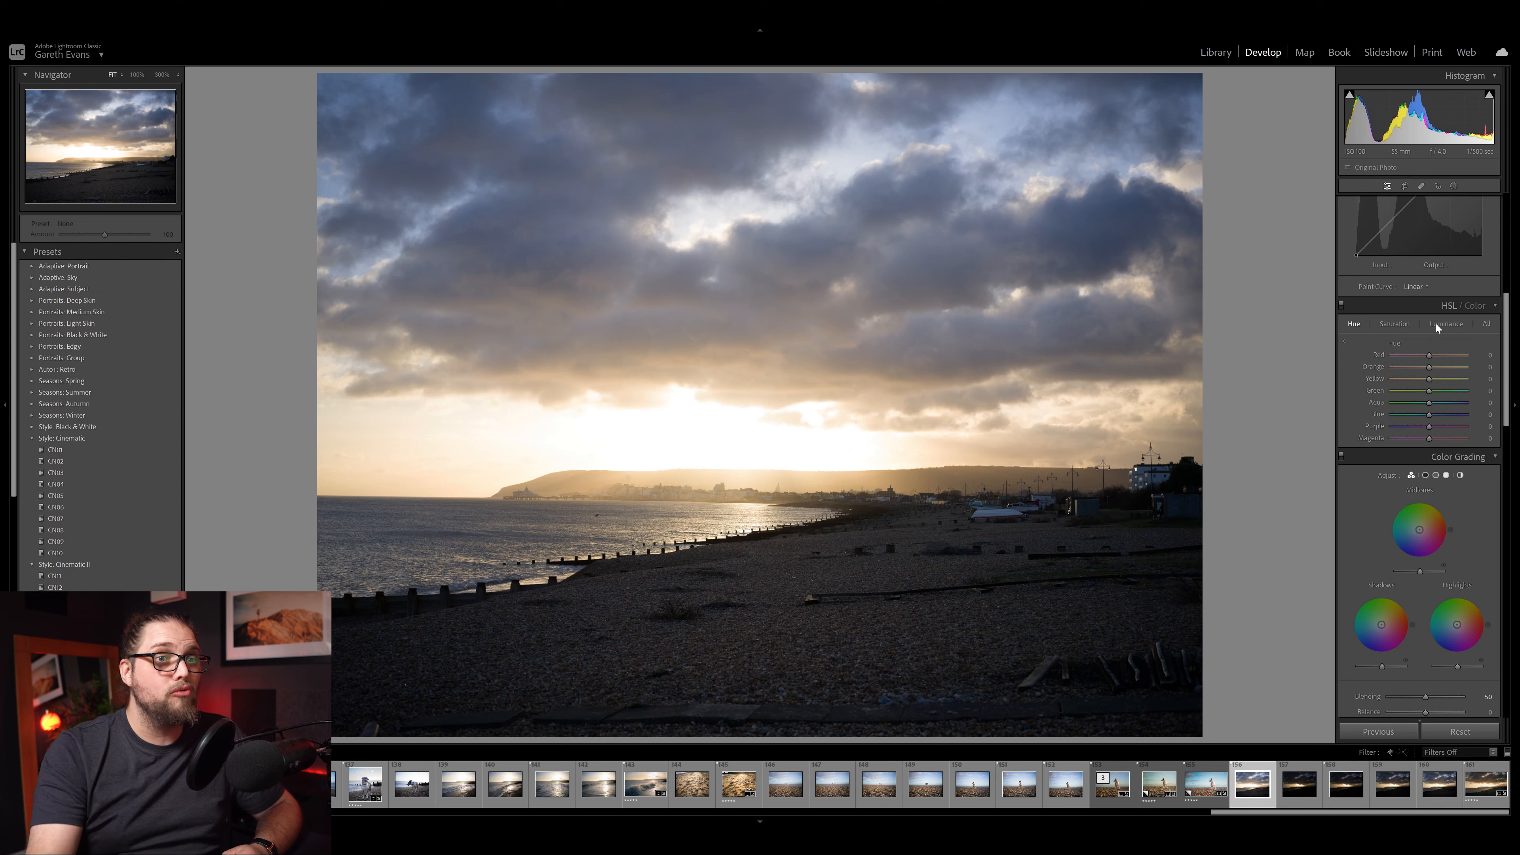
scroll(1434, 328, up, 5)
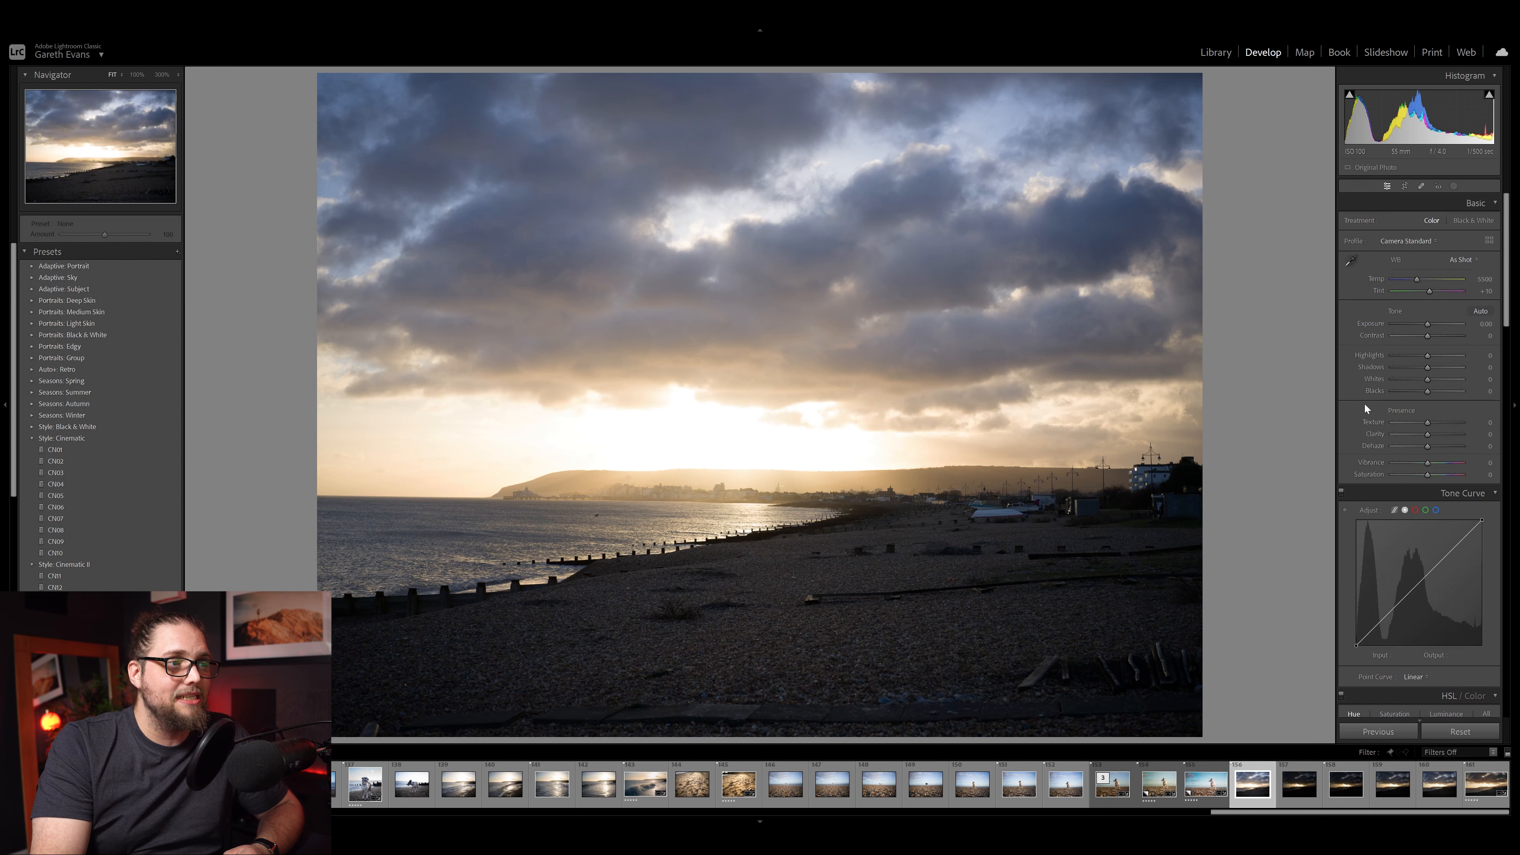
scroll(1363, 406, down, 6)
scroll(1365, 409, up, 6)
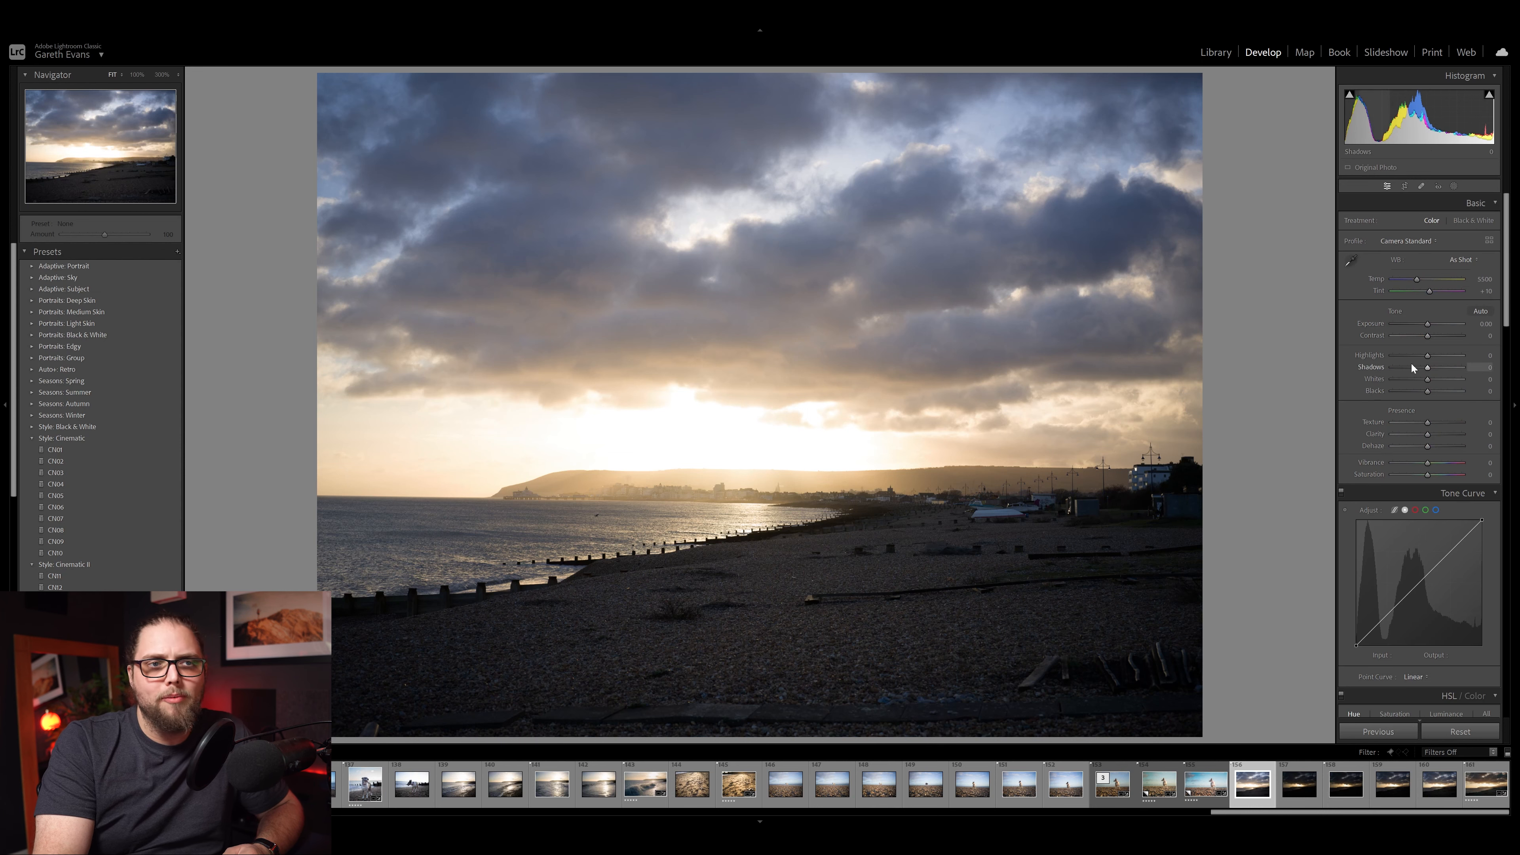
mouse_move(1419, 355)
mouse_down()
mouse_move(1439, 369)
mouse_move(1432, 336)
mouse_up()
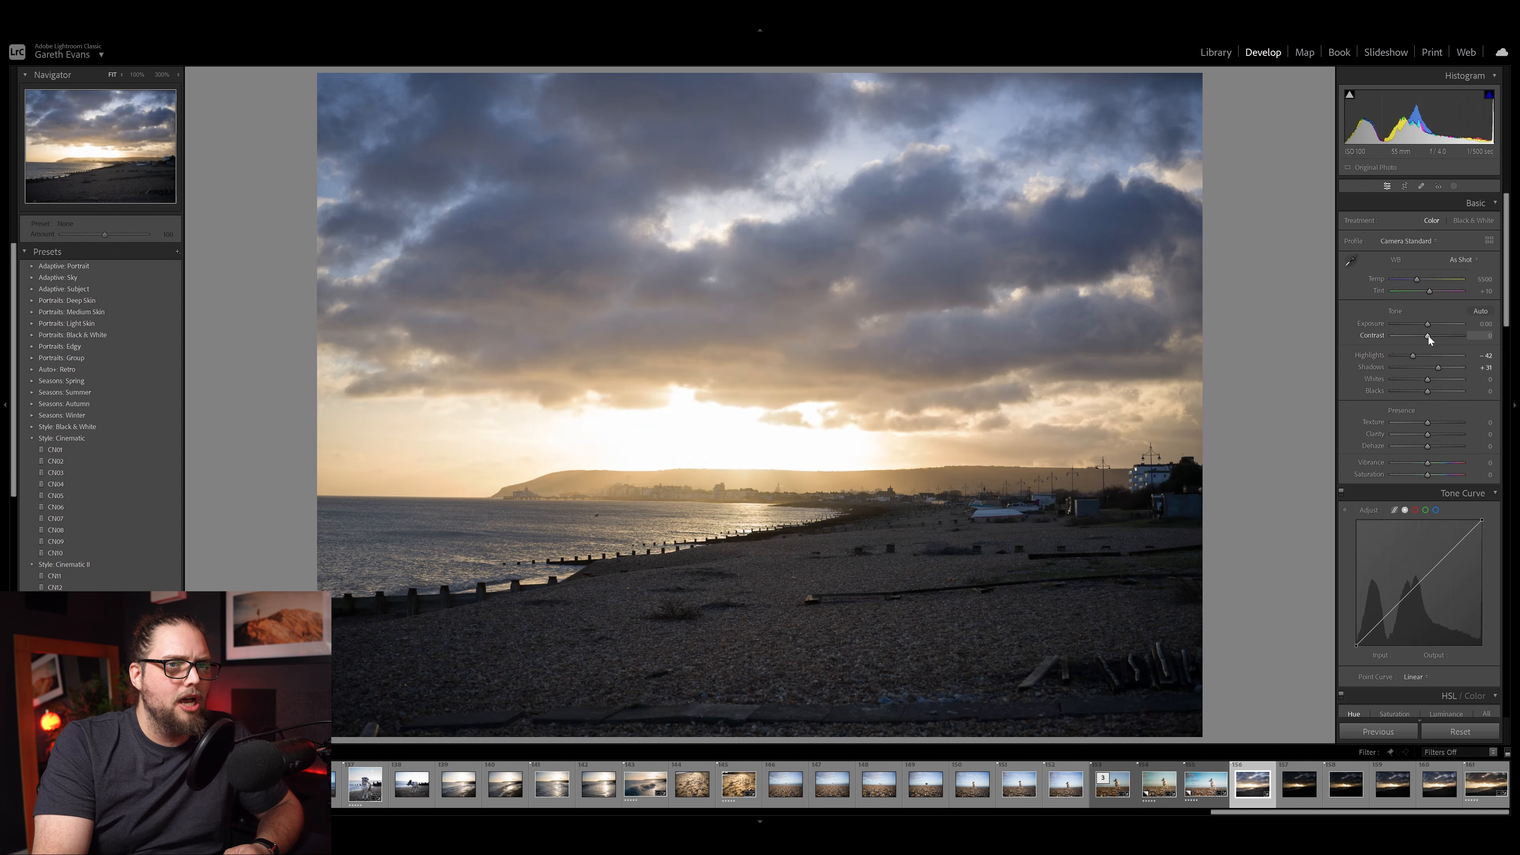
Try raising the orange luminance to +32 and lowering the yellow luminance in the HSL adjustments.
scroll(1362, 444, down, 7)
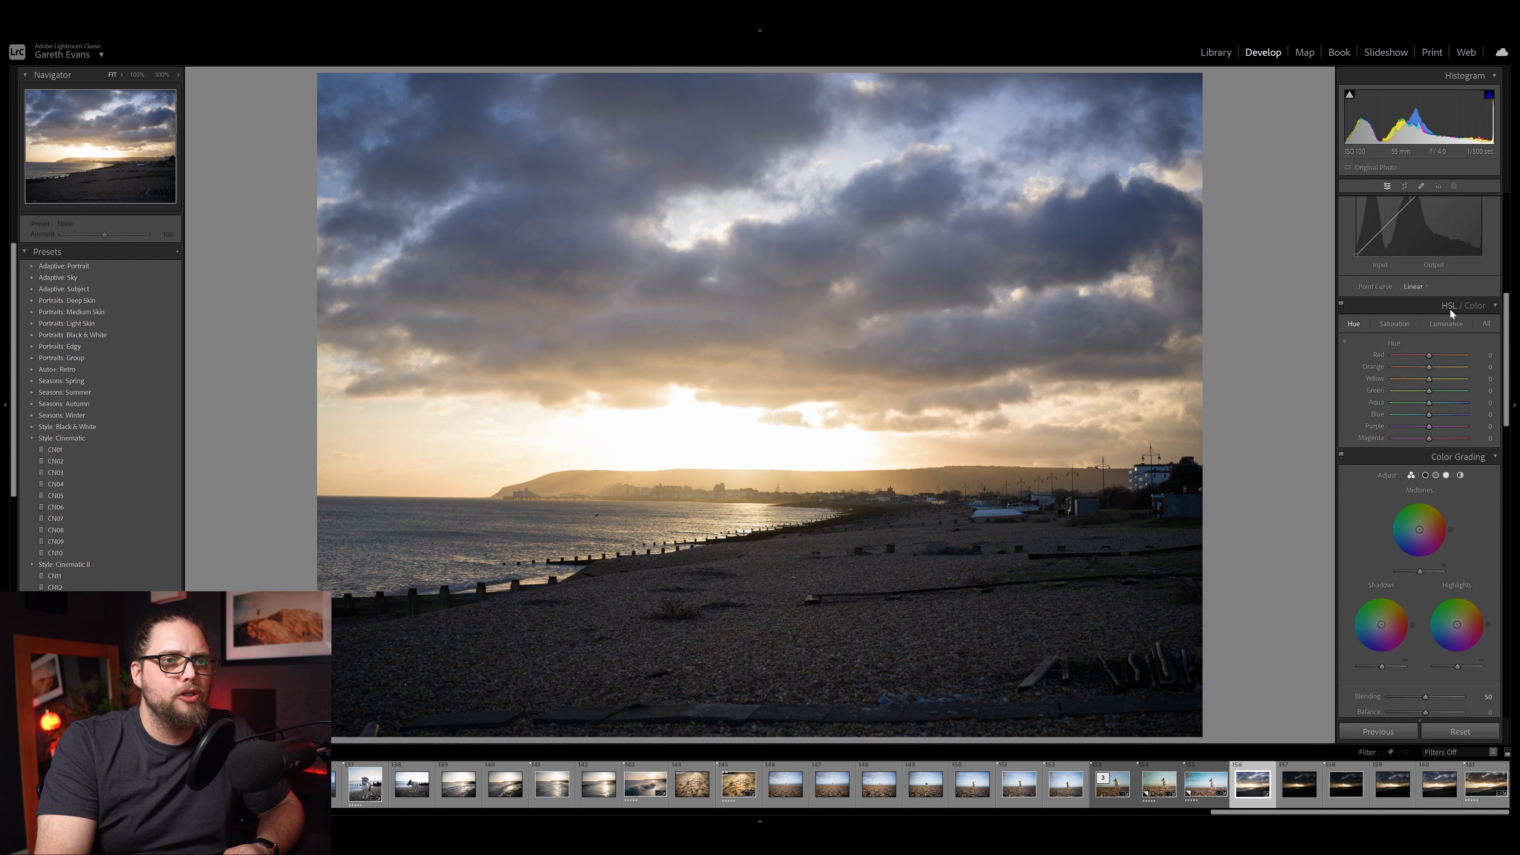
click(1453, 324)
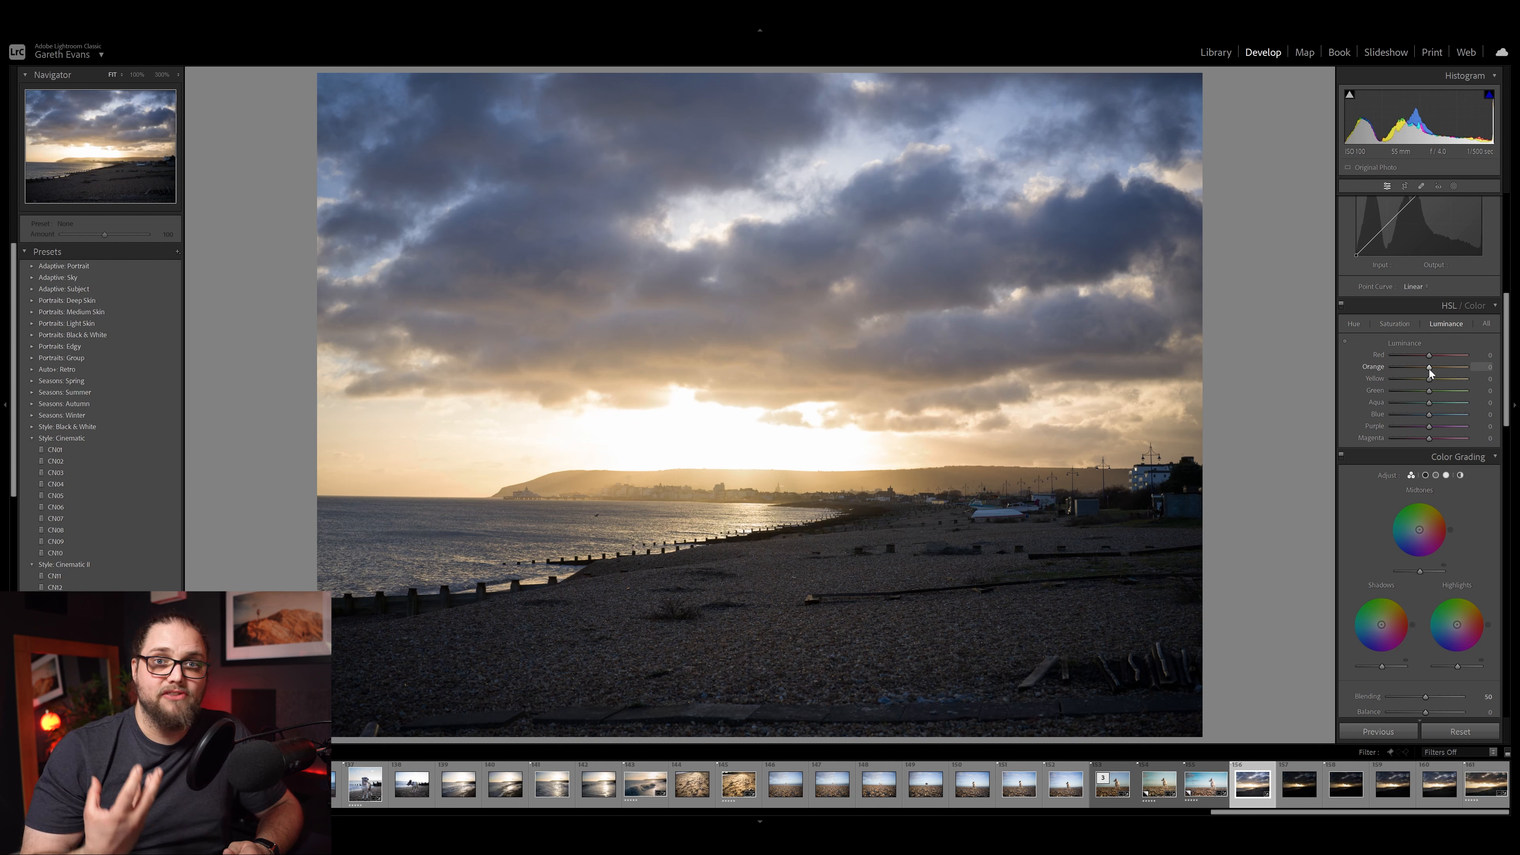
mouse_move(1429, 367)
mouse_down()
mouse_move(1404, 372)
mouse_move(1440, 376)
mouse_up()
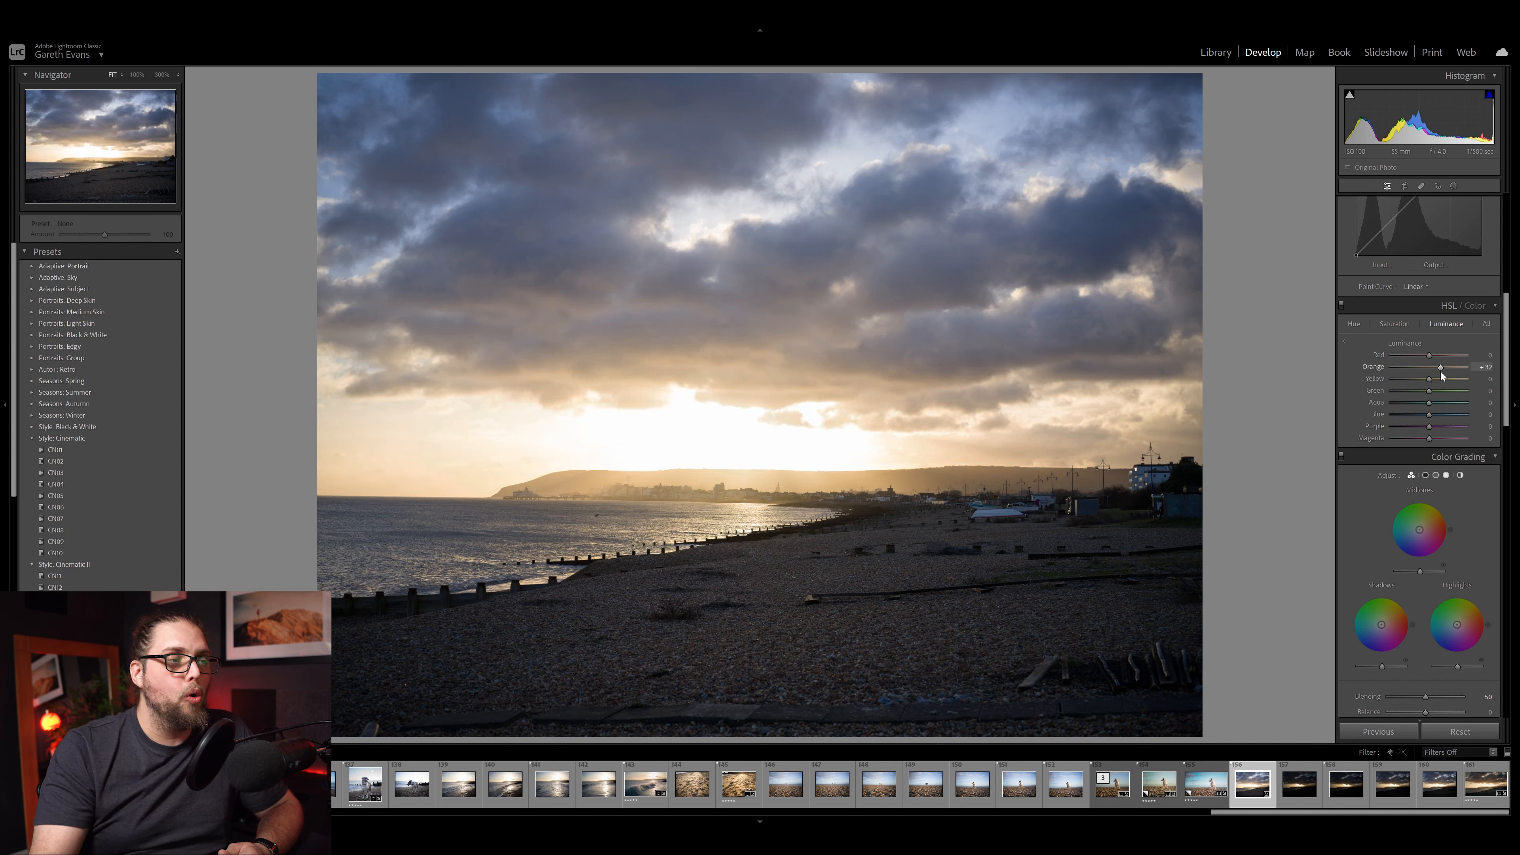
drag(1431, 379, 1394, 387)
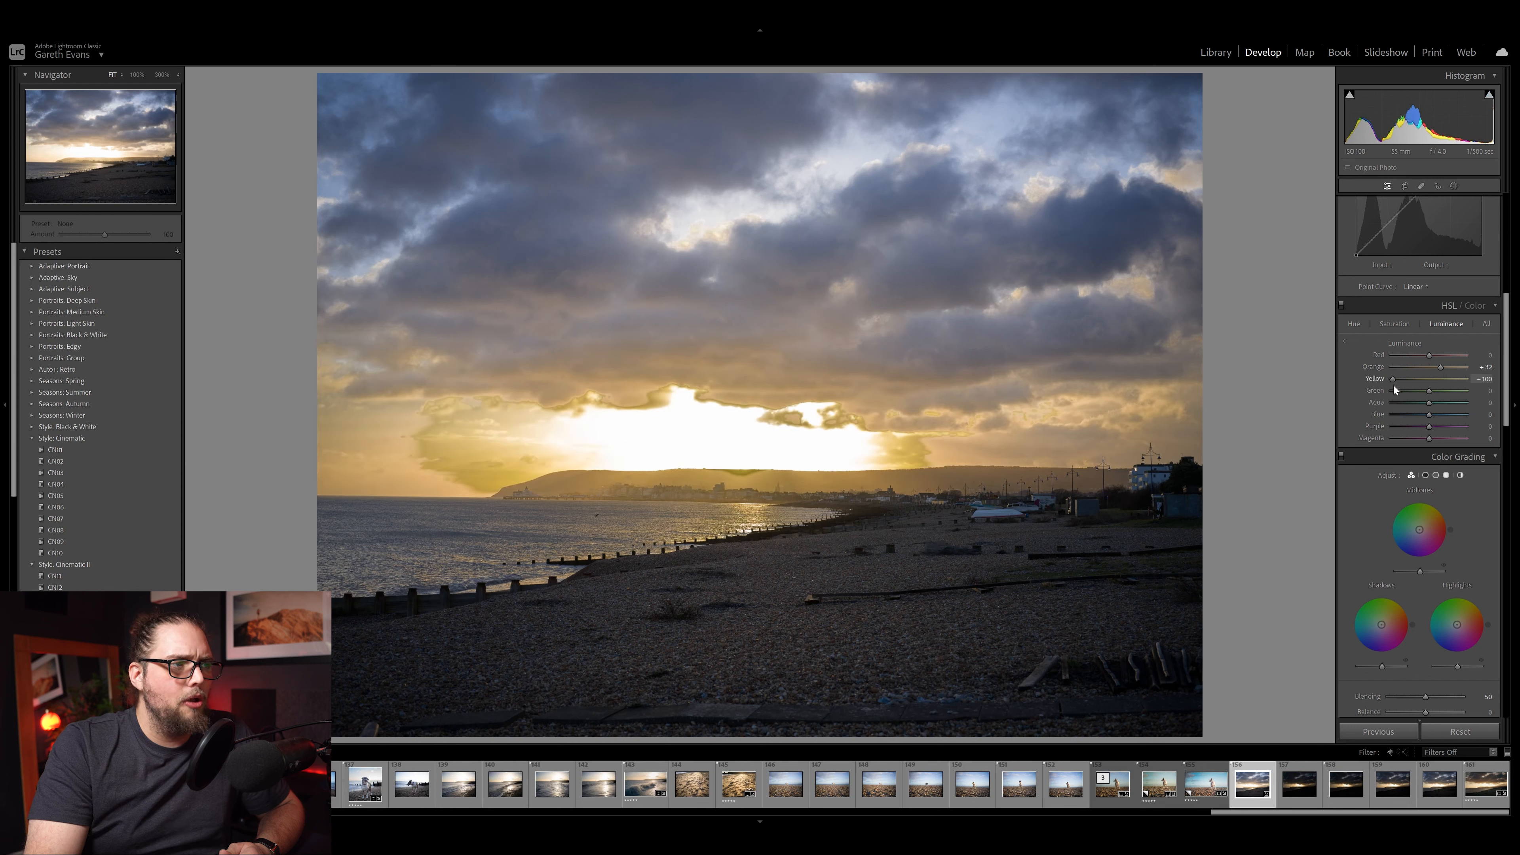
drag(1396, 385, 1429, 391)
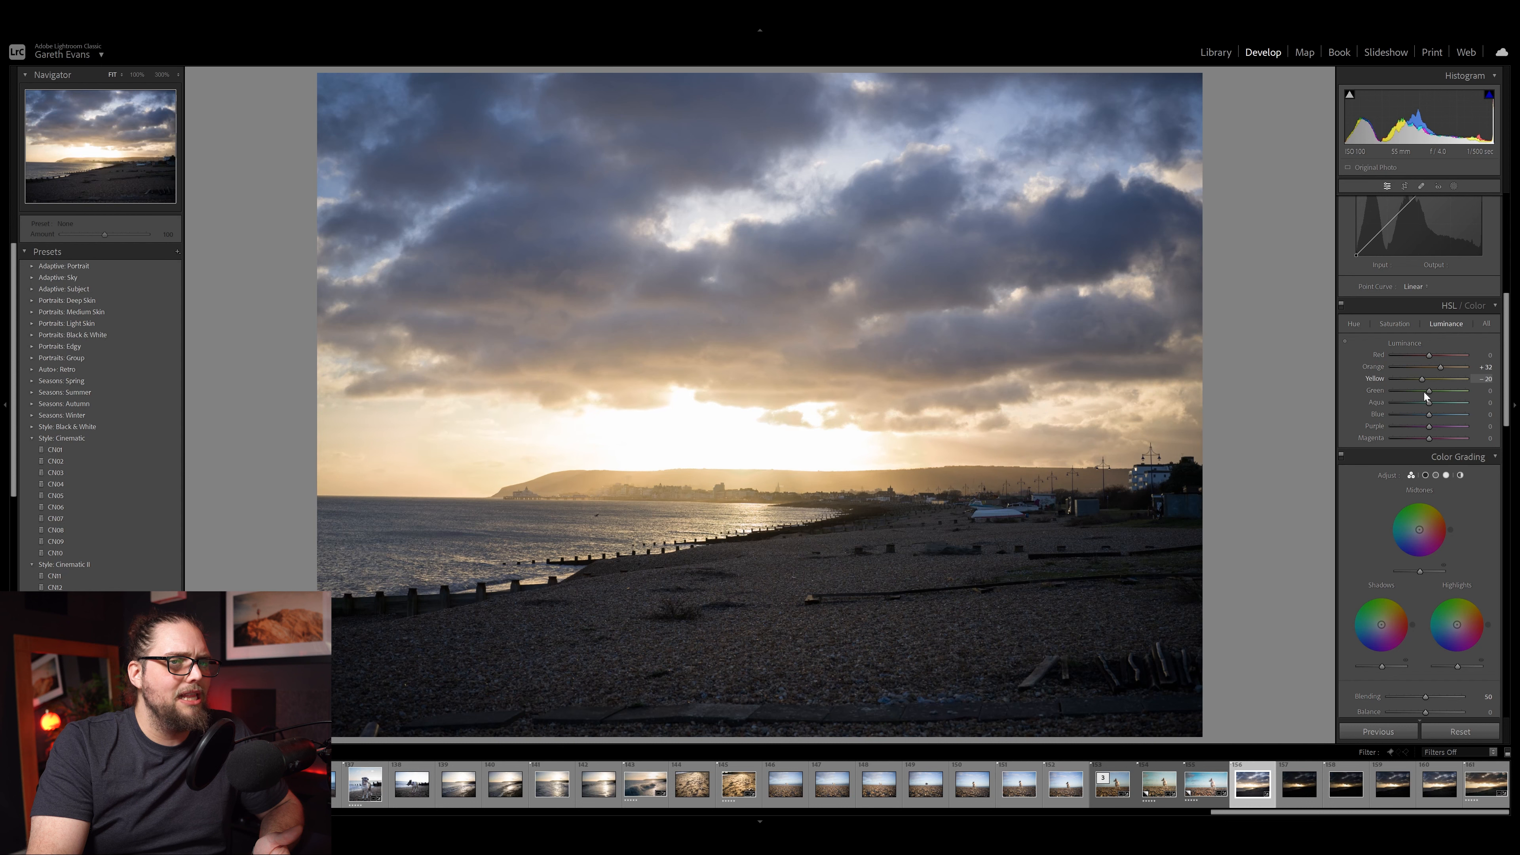
Darken the sky by setting Blue luminance to -72 and Purple to -45, and reset the Yellow and Orange luminance to 0.
drag(1420, 394, 1412, 429)
double_click(1436, 381)
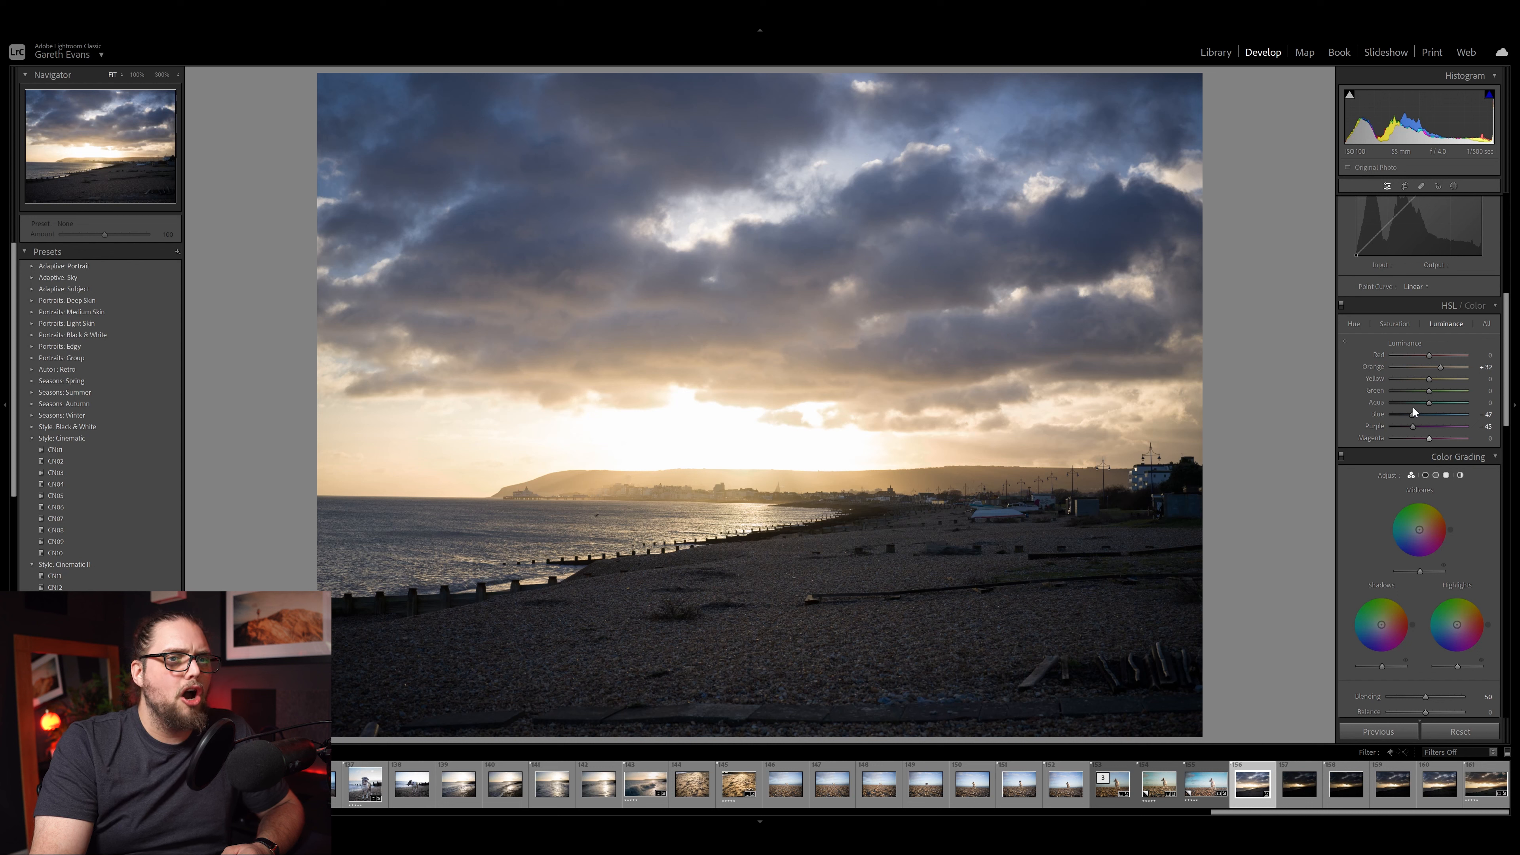
drag(1412, 414, 1409, 415)
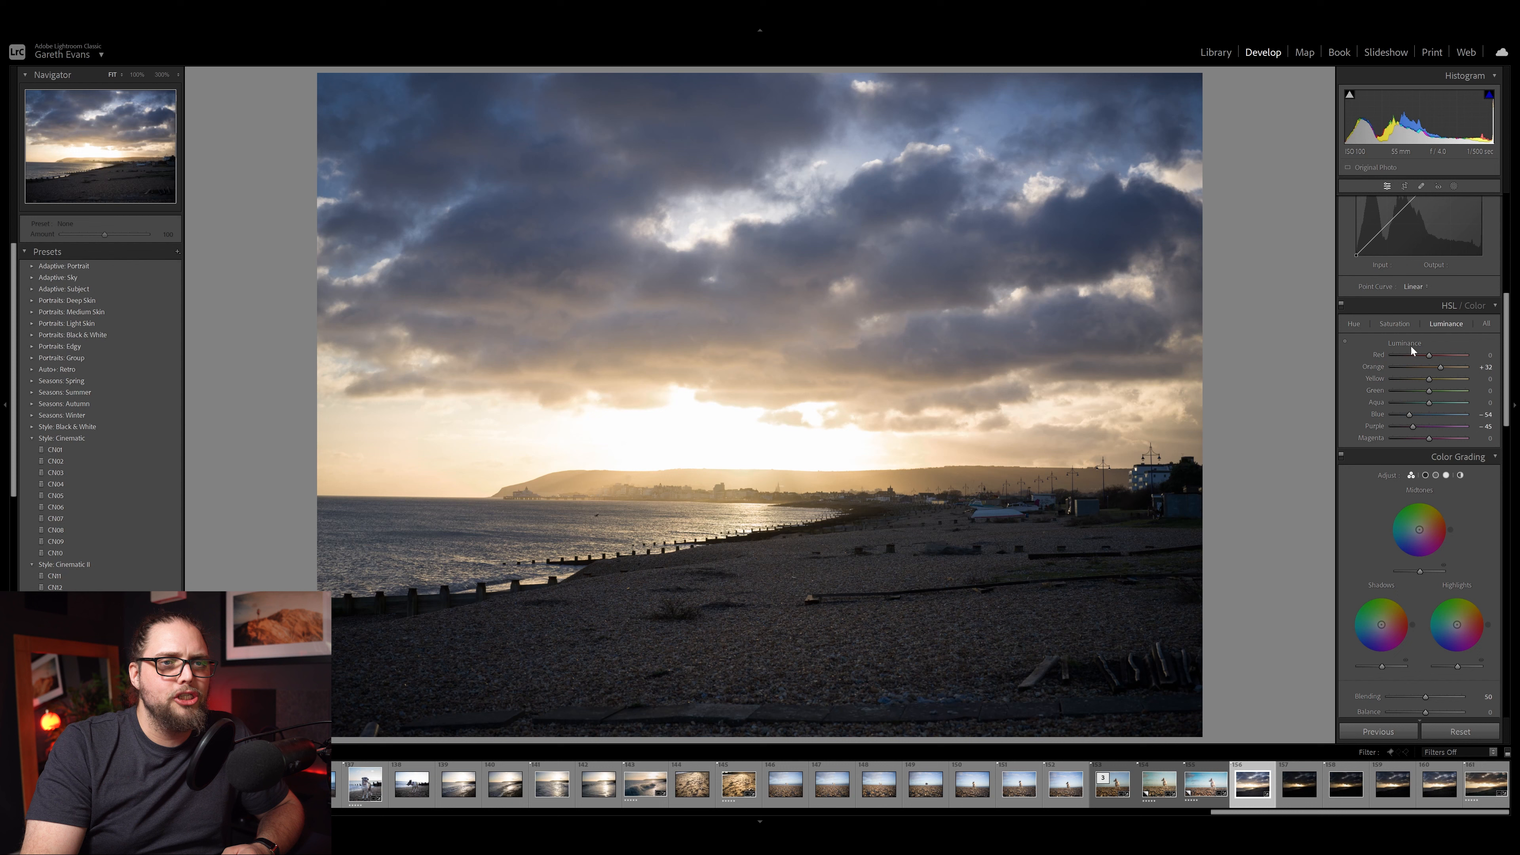
drag(1411, 414, 1404, 414)
double_click(1439, 366)
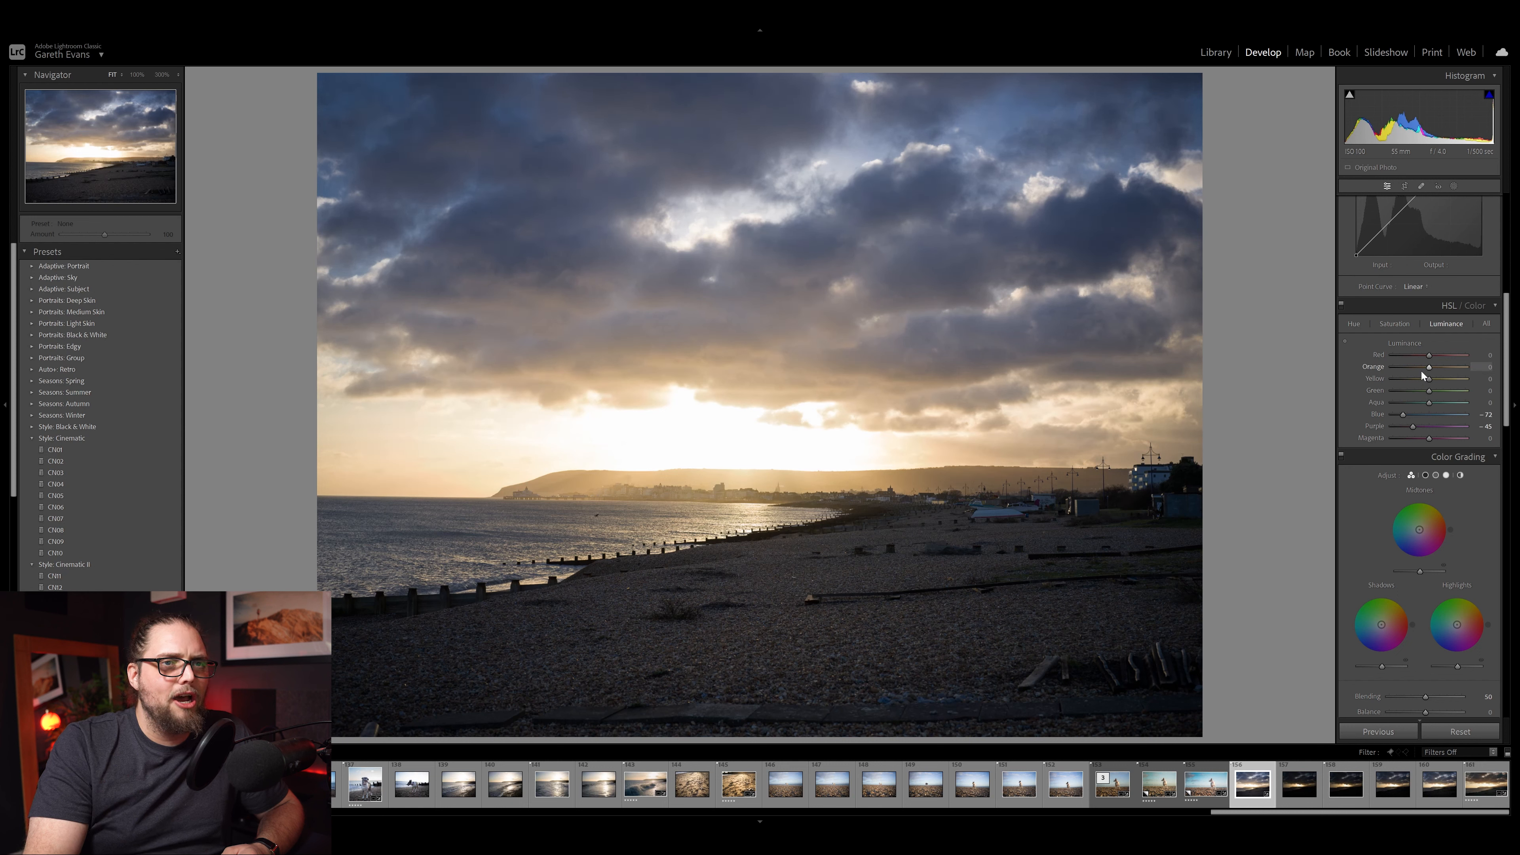
Desaturate the blues to -77 and lower the blue luminance further to deepen the cloudy sky.
click(1395, 323)
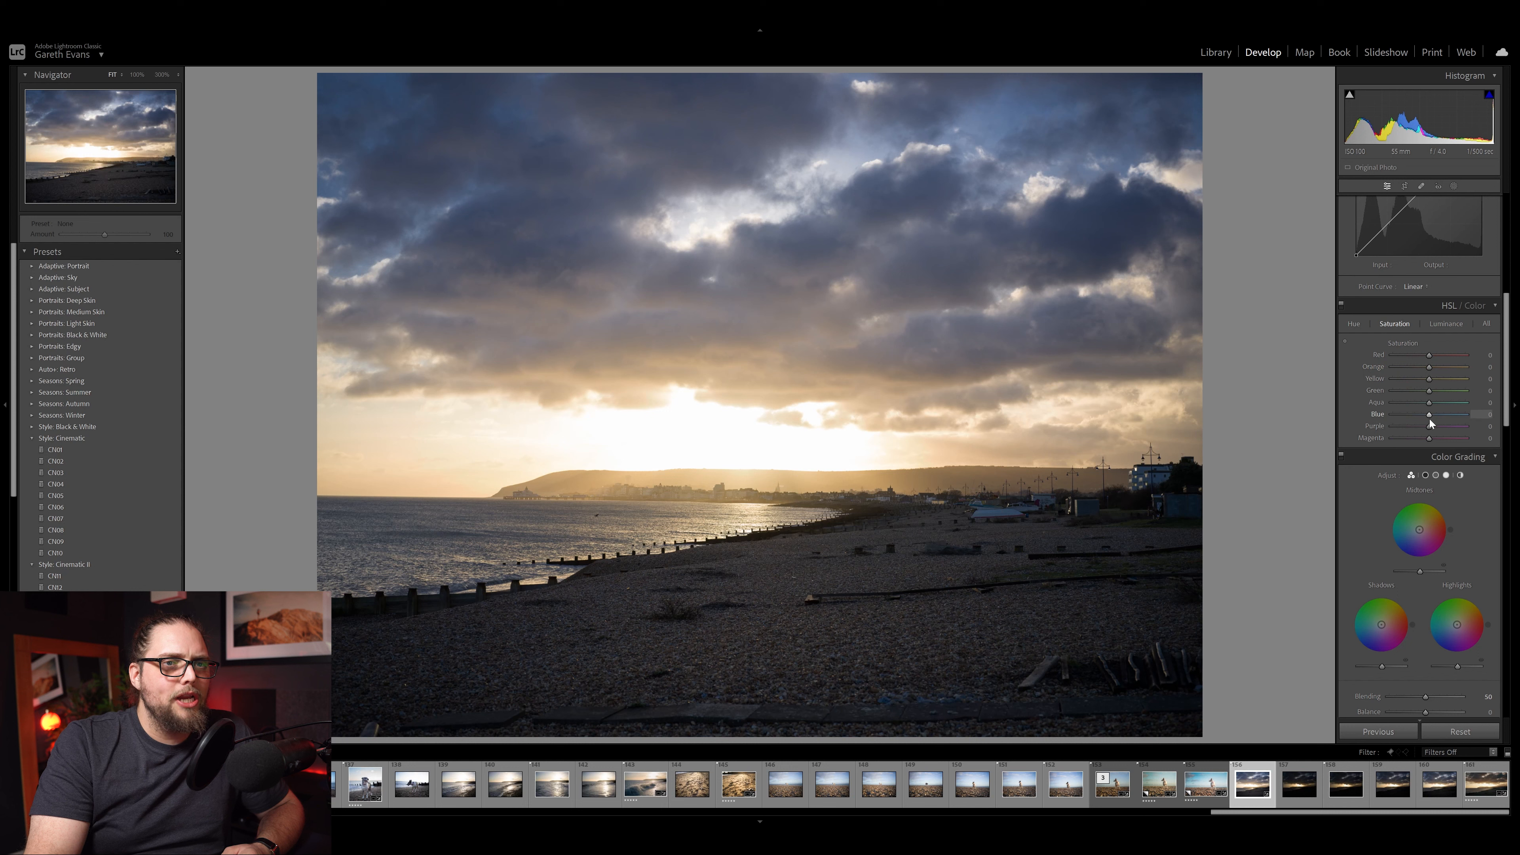
drag(1417, 417, 1402, 421)
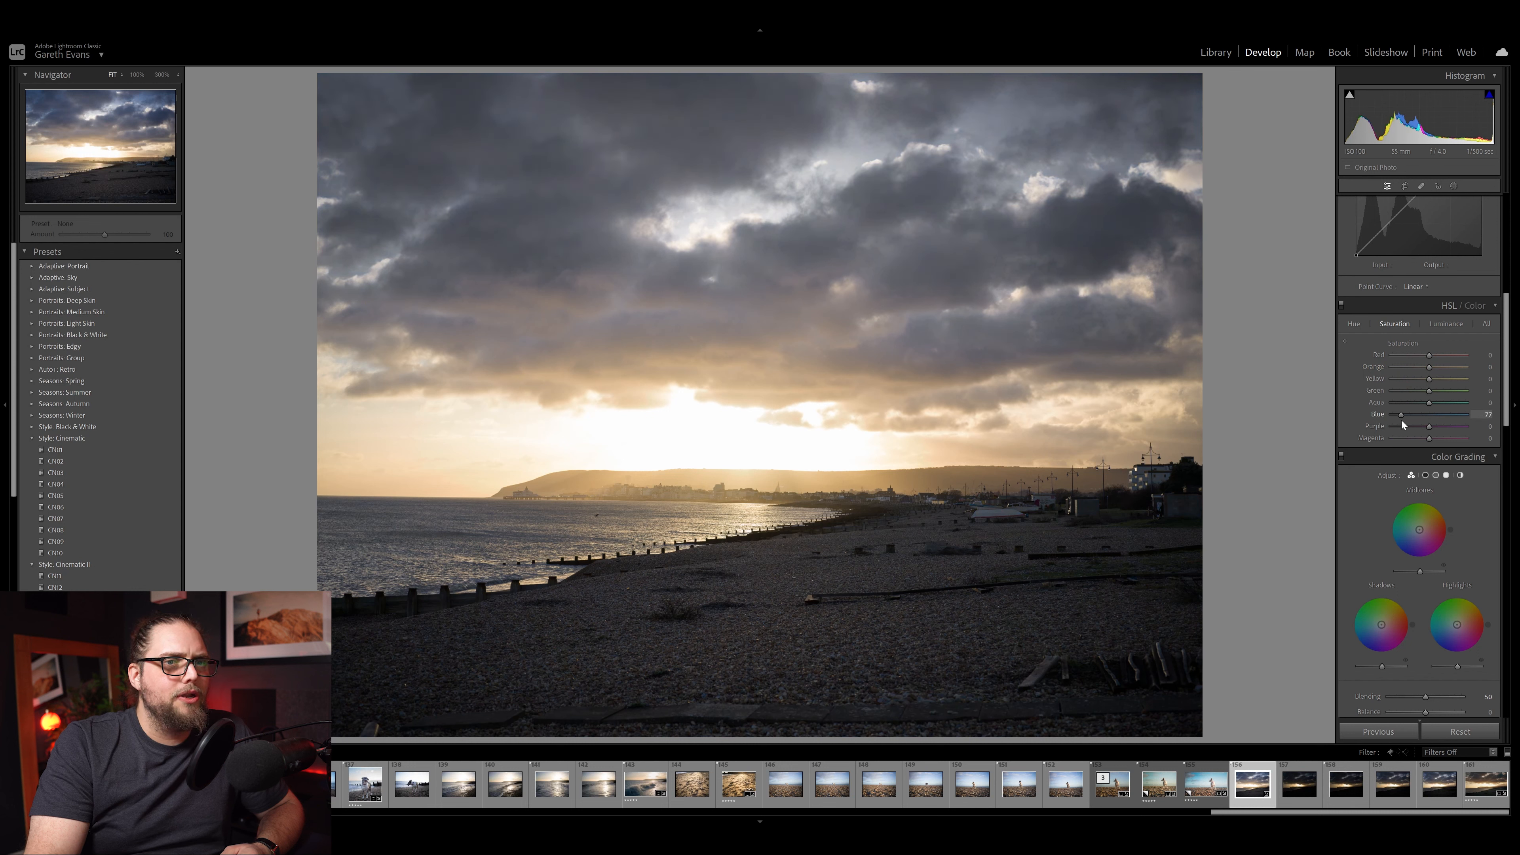
click(1439, 323)
drag(1402, 416, 1391, 417)
click(1395, 326)
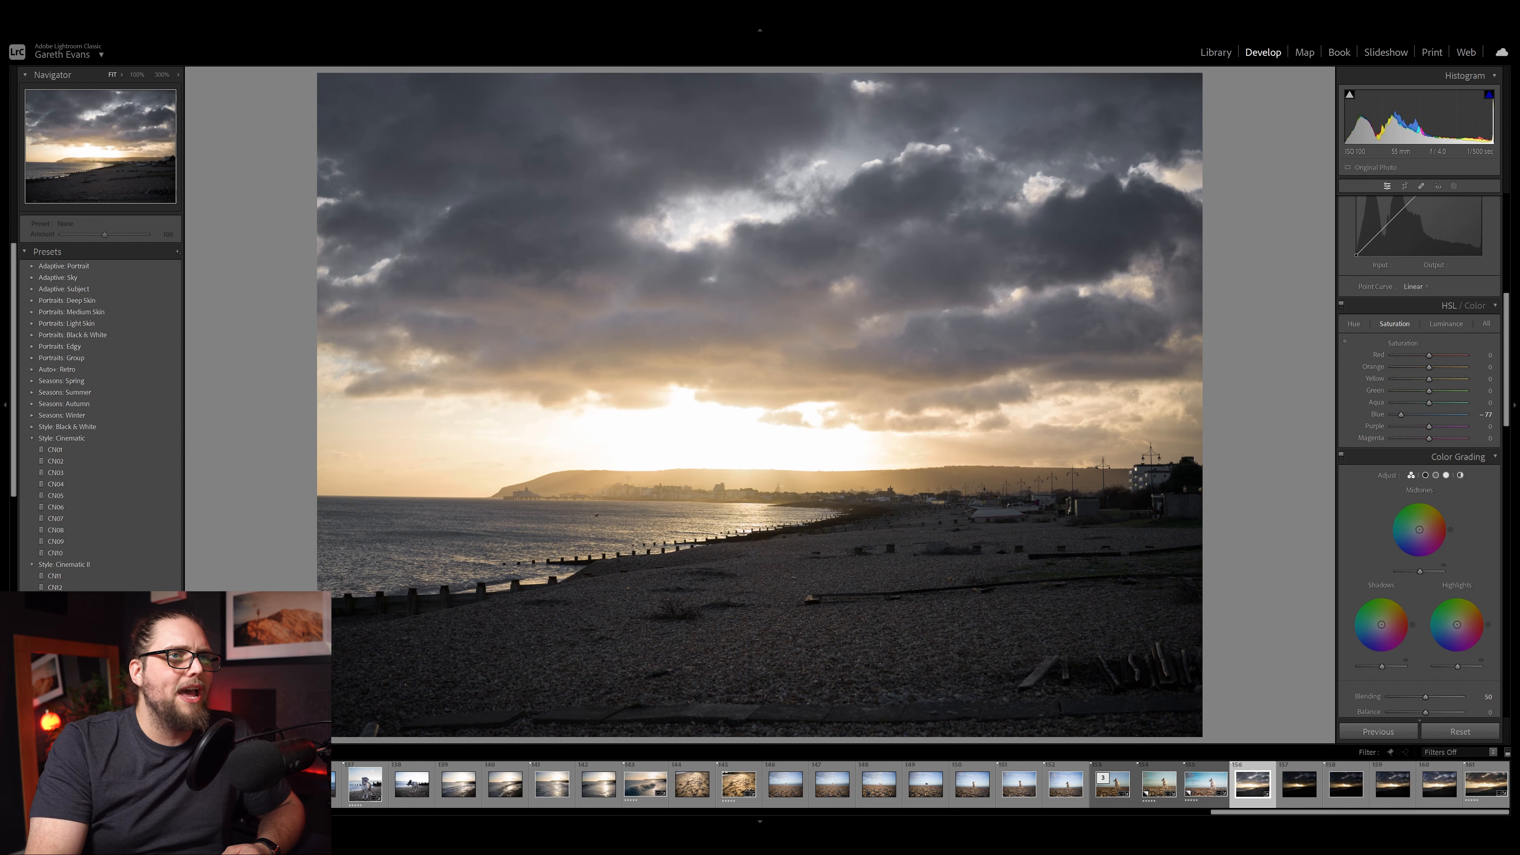
On the pier photo, lower the blue luminance almost to its minimum and set the blue saturation to -100.
click(1216, 52)
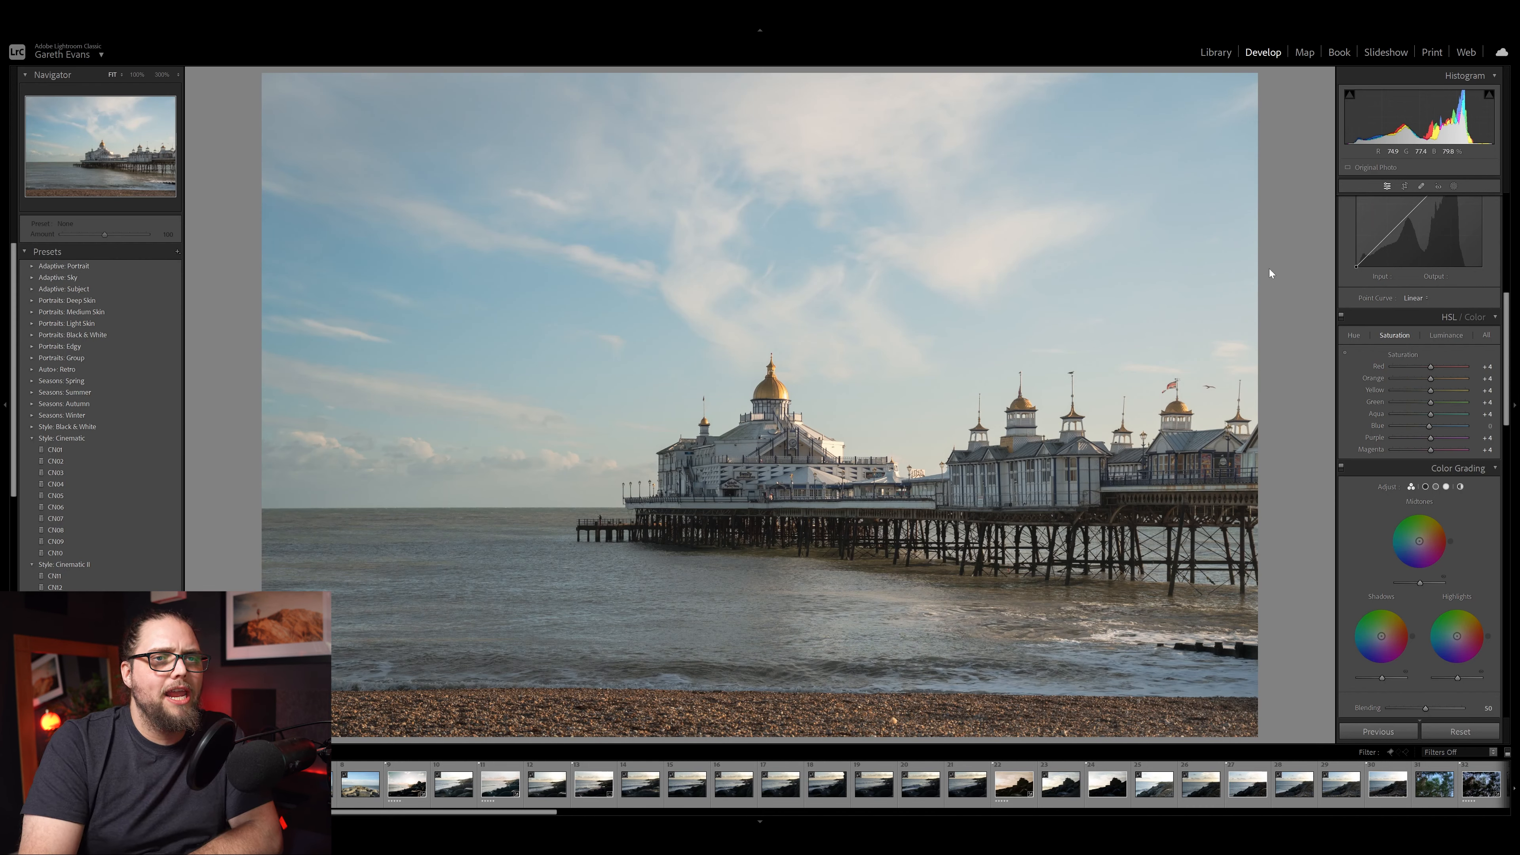
click(1447, 336)
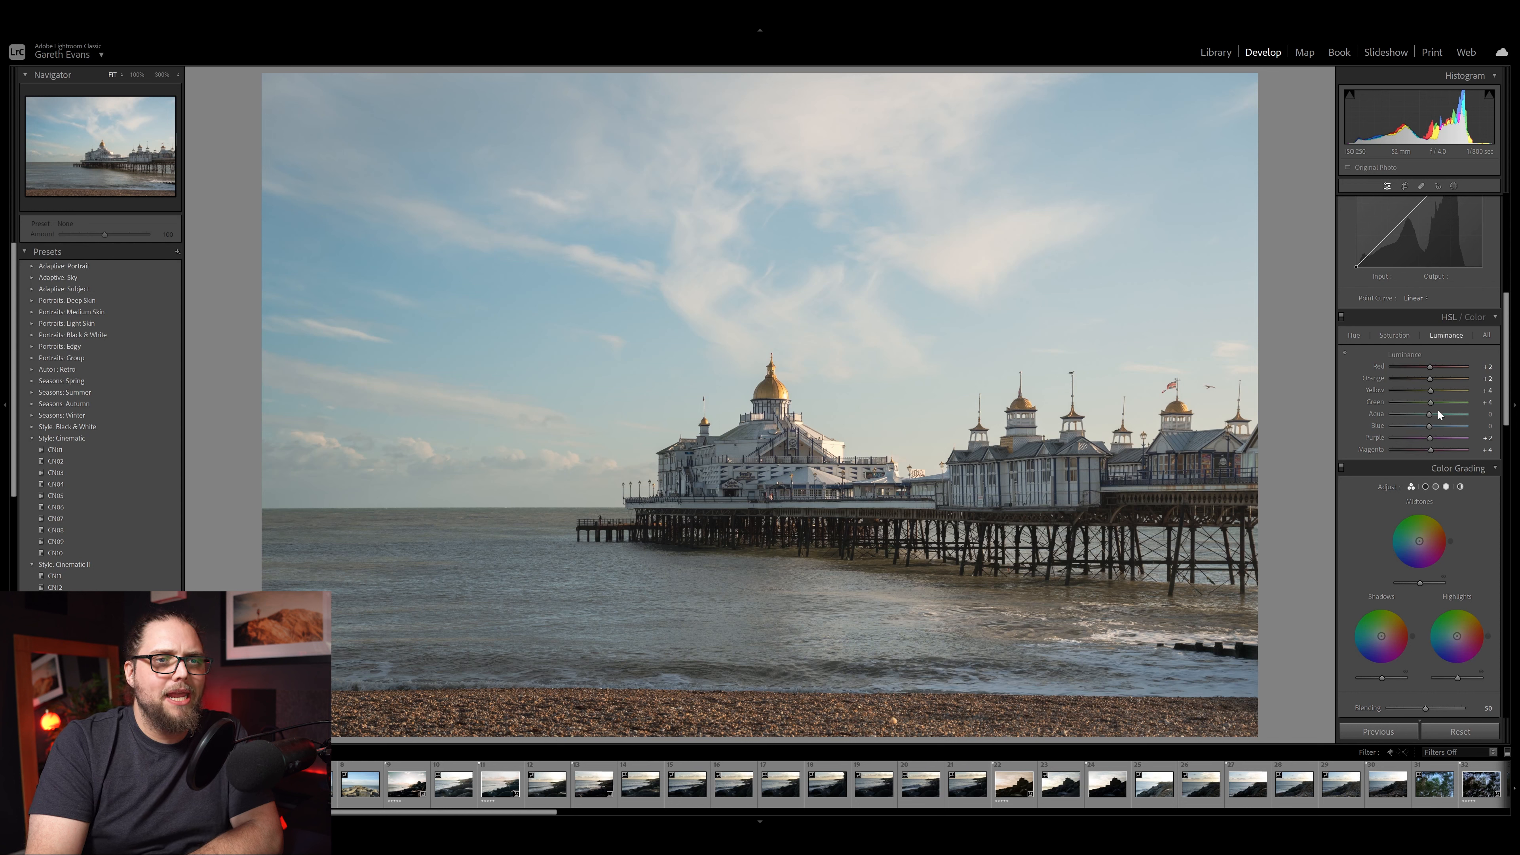
drag(1424, 426, 1398, 431)
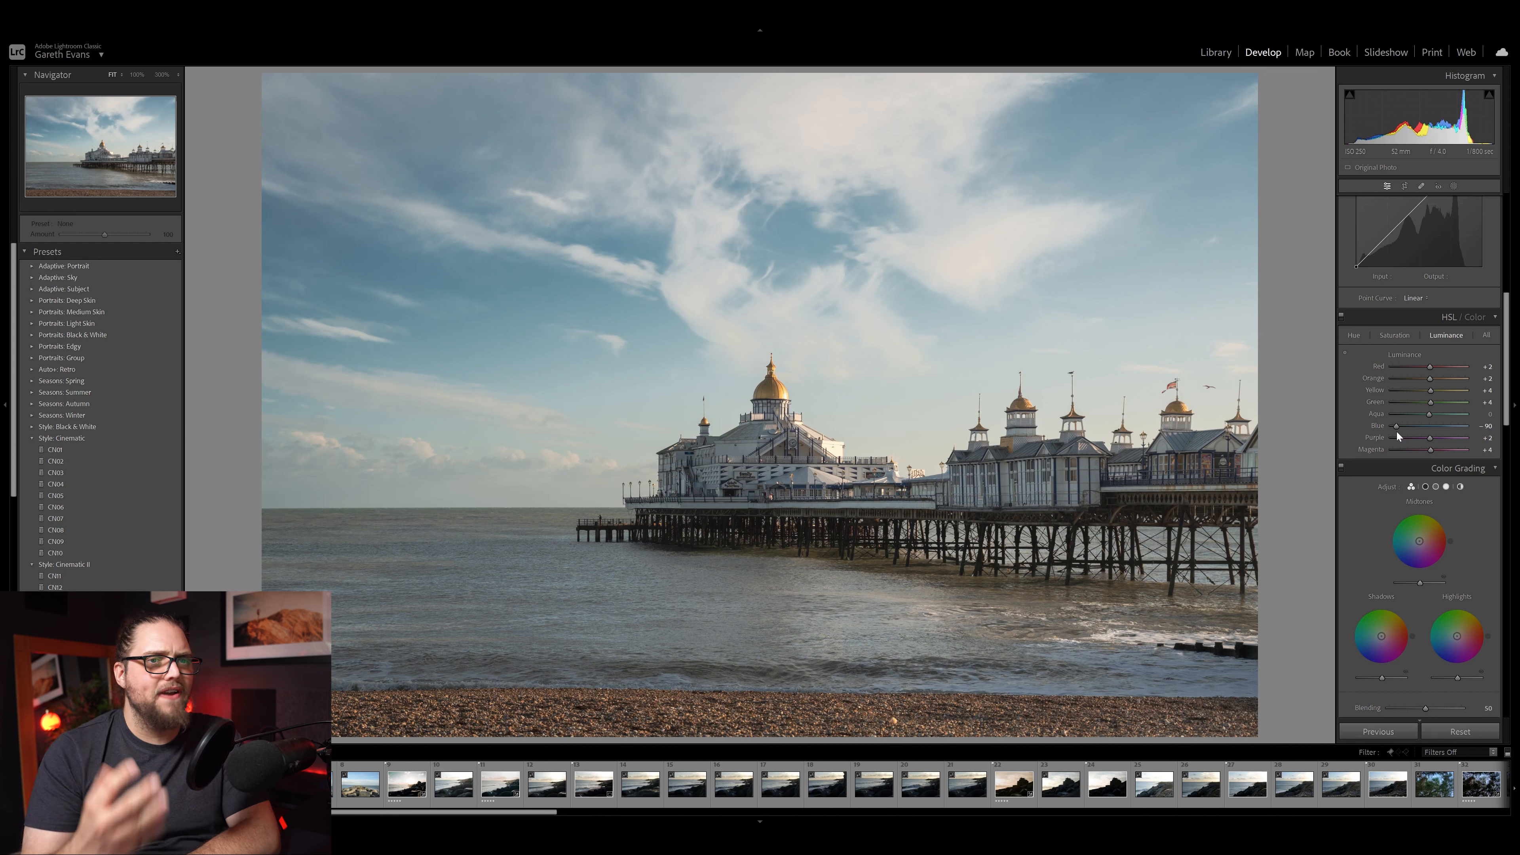
drag(1397, 429, 1392, 428)
click(1400, 337)
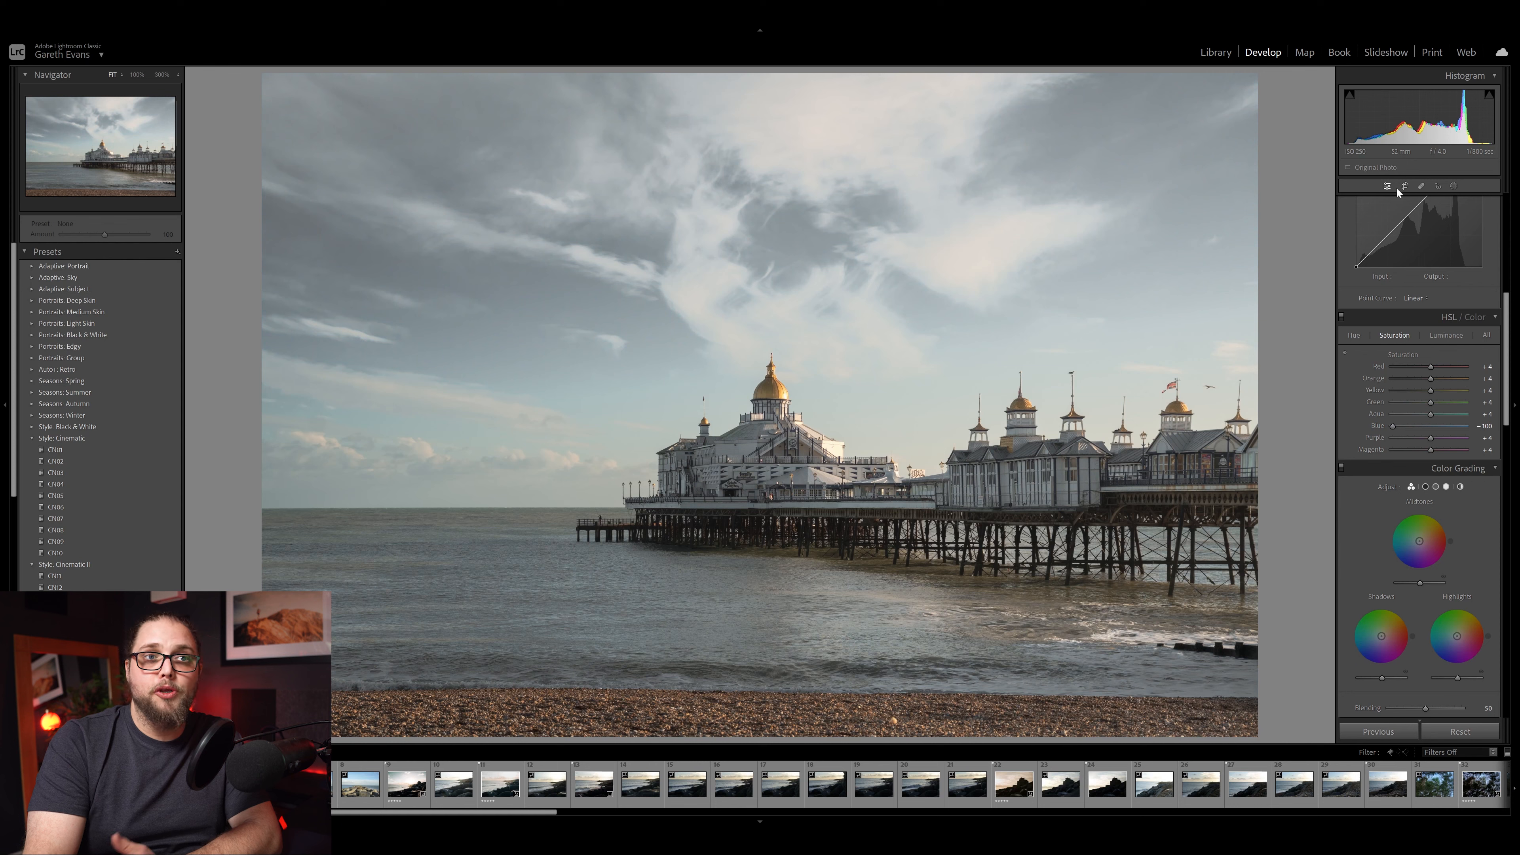
Add a new linear gradient mask running from the upper sky down past the horizon of the pier photo.
click(1454, 185)
click(1226, 92)
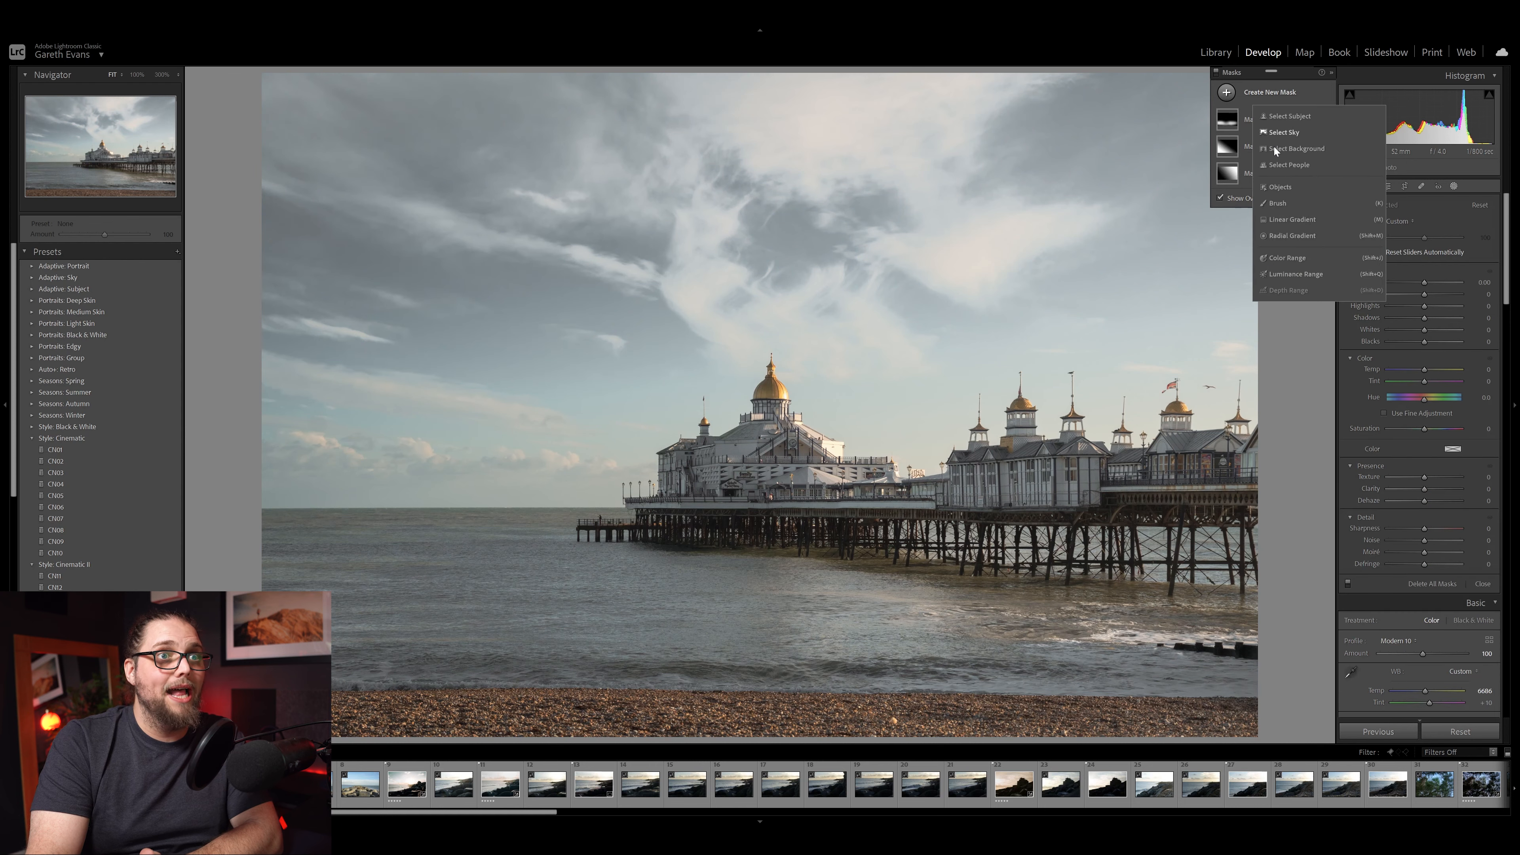
click(1299, 221)
drag(766, 155, 763, 553)
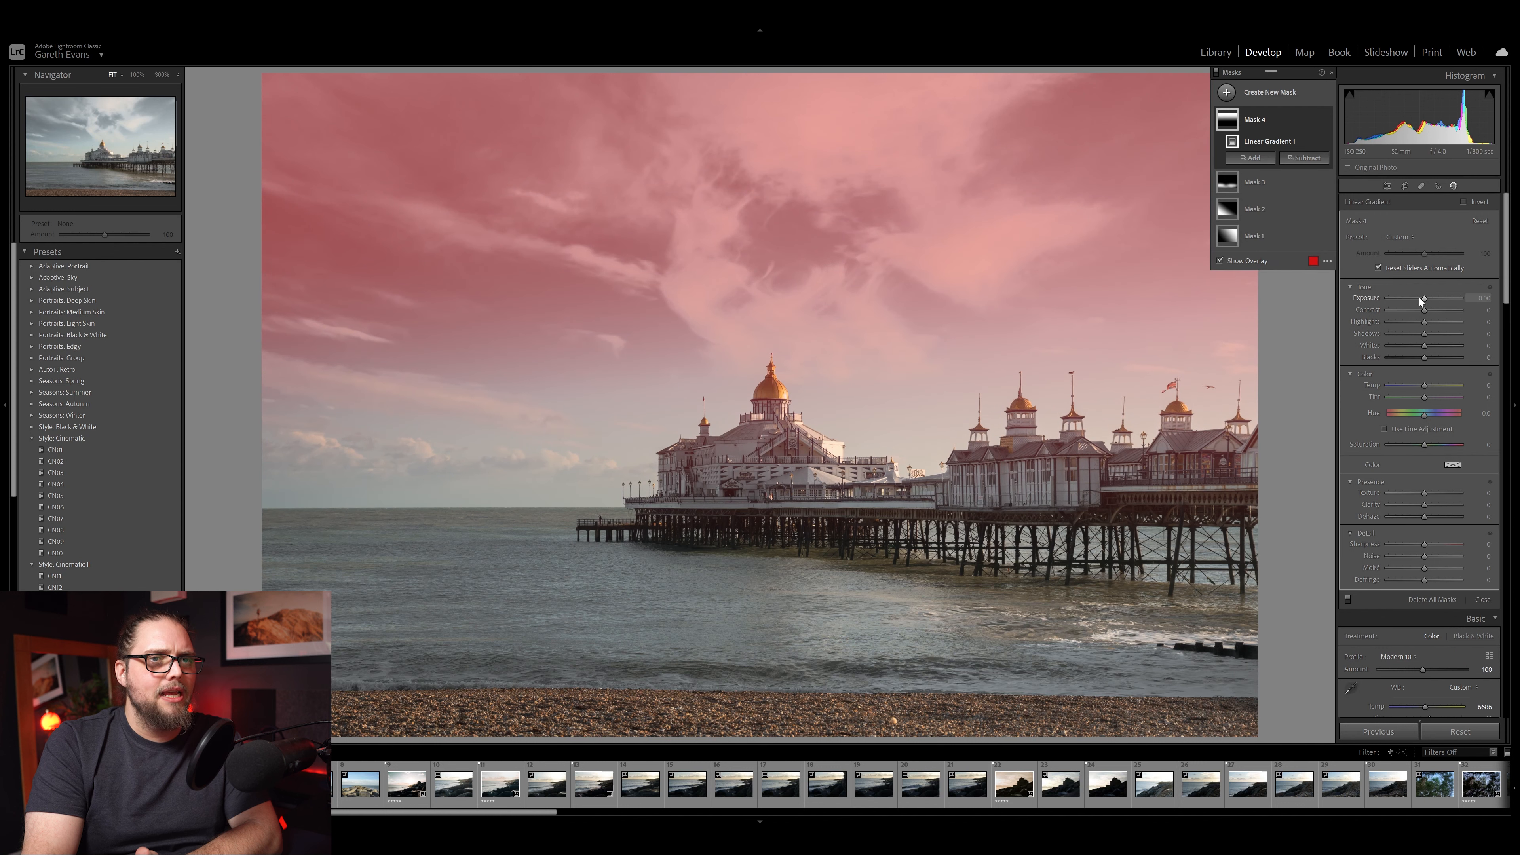
Raise Dehaze slightly on the sky gradient mask, reset its Exposure to 0, and return to the global color adjustments.
drag(1424, 306, 1421, 306)
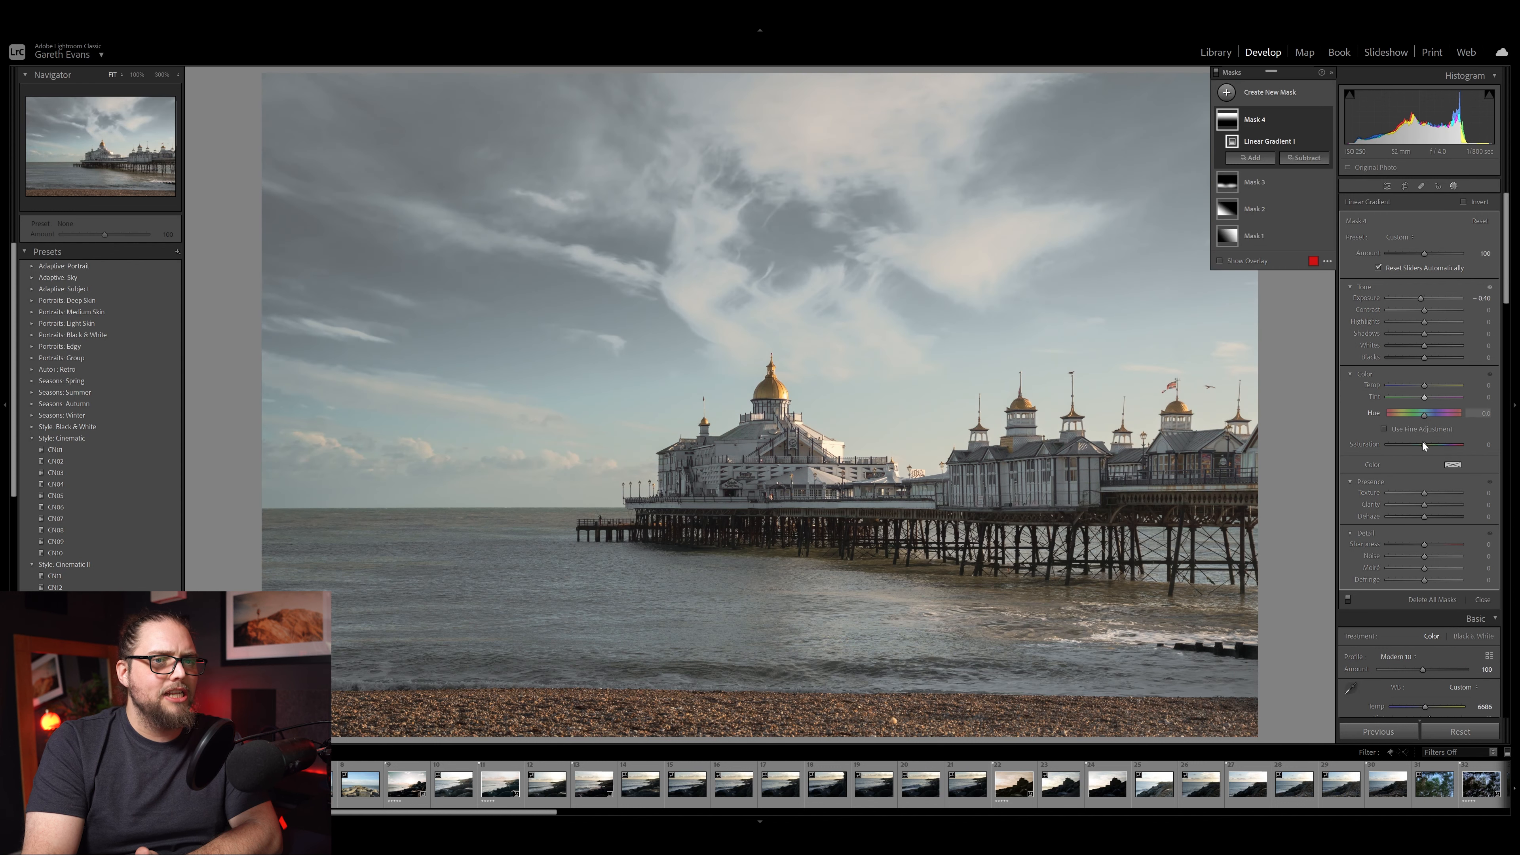
drag(1422, 519, 1430, 519)
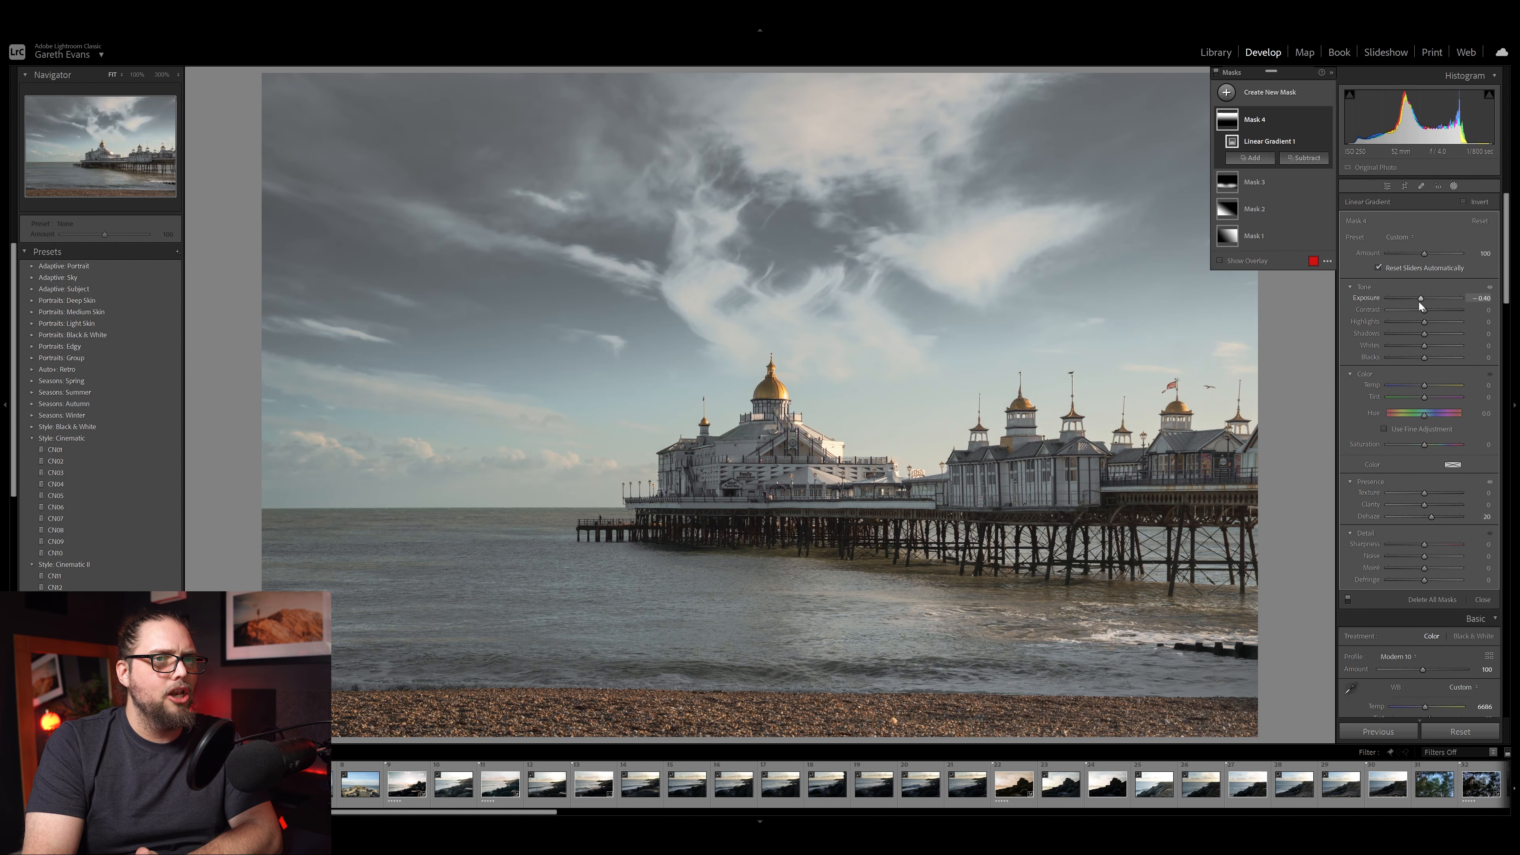
double_click(1420, 299)
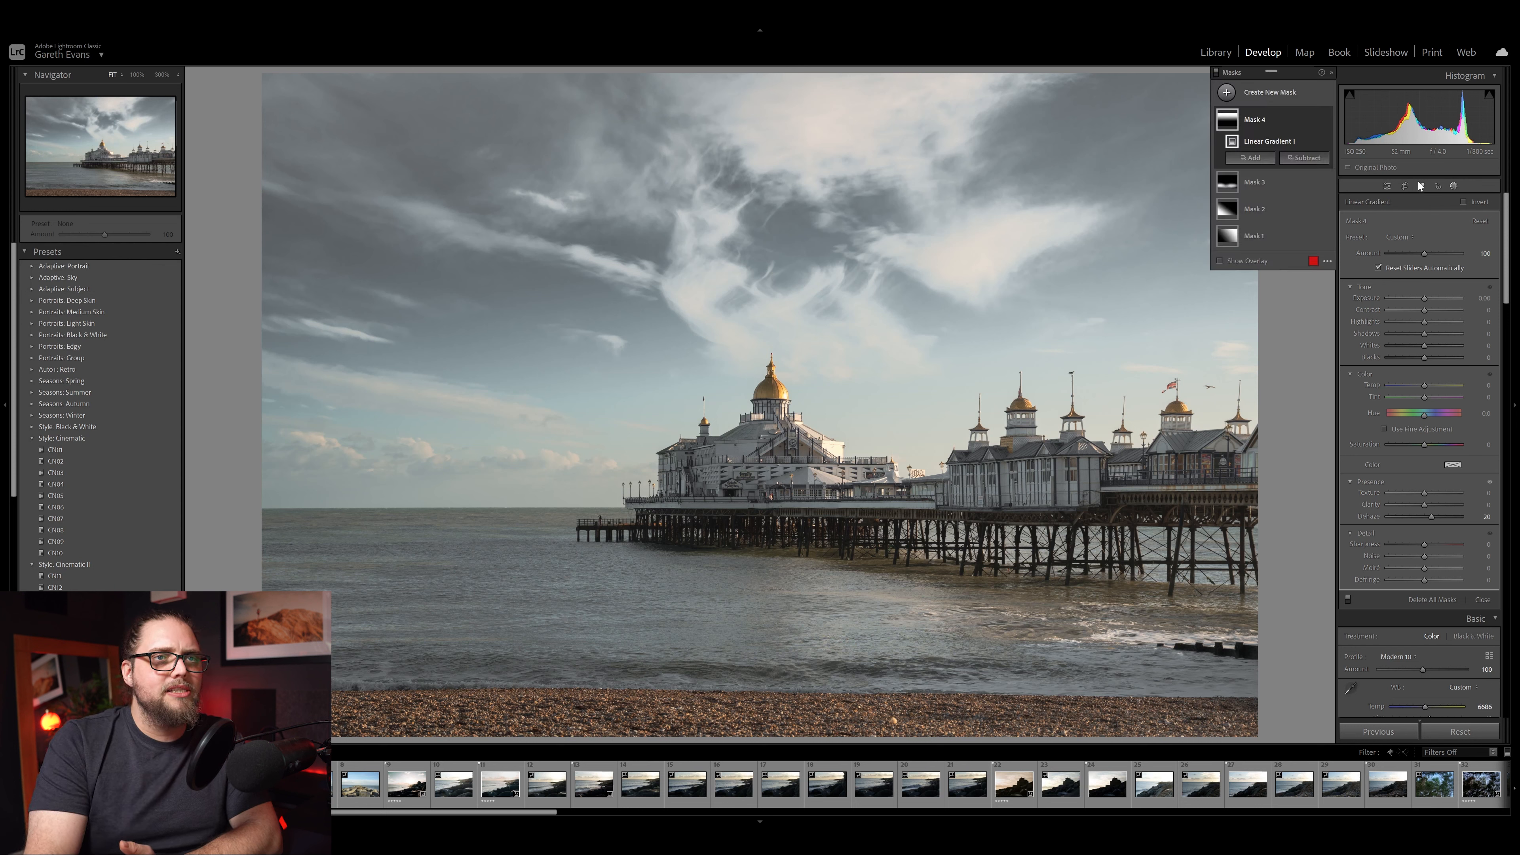
click(1387, 186)
scroll(1376, 560, down, 10)
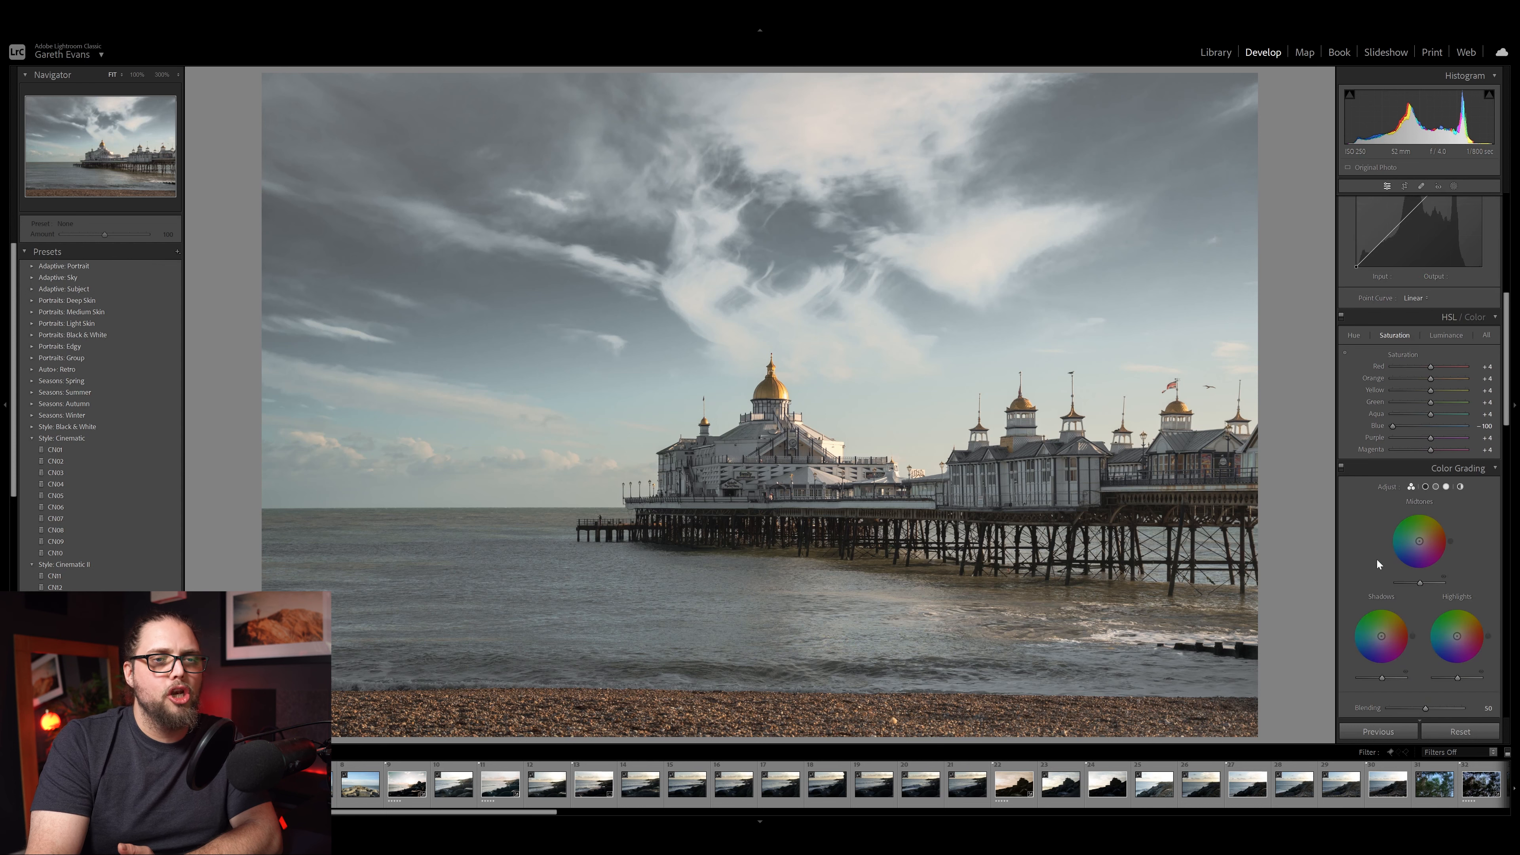